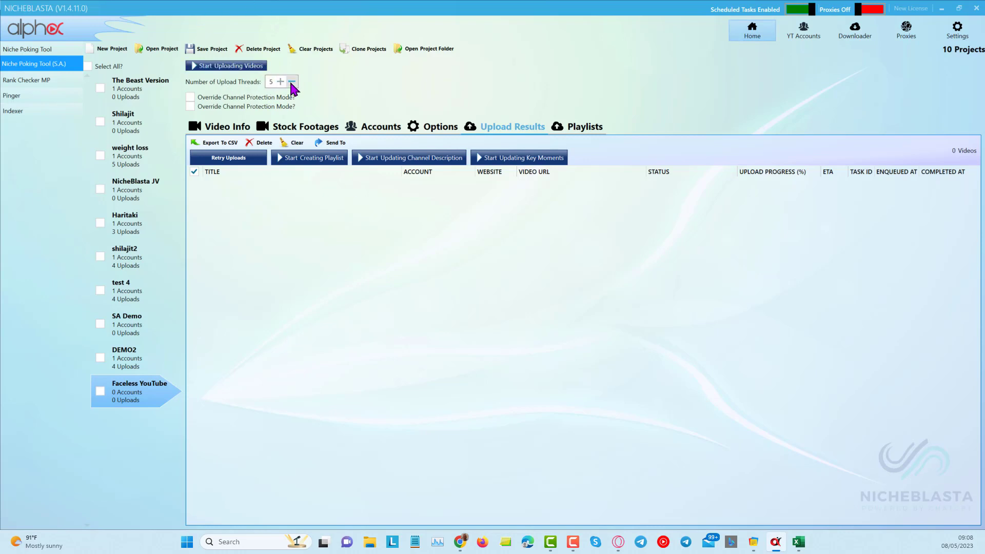
Lower the project's upload threads to 1 and return to its Video Info list.
left_click(291, 82)
left_click(292, 82)
left_click(292, 82)
left_click(214, 134)
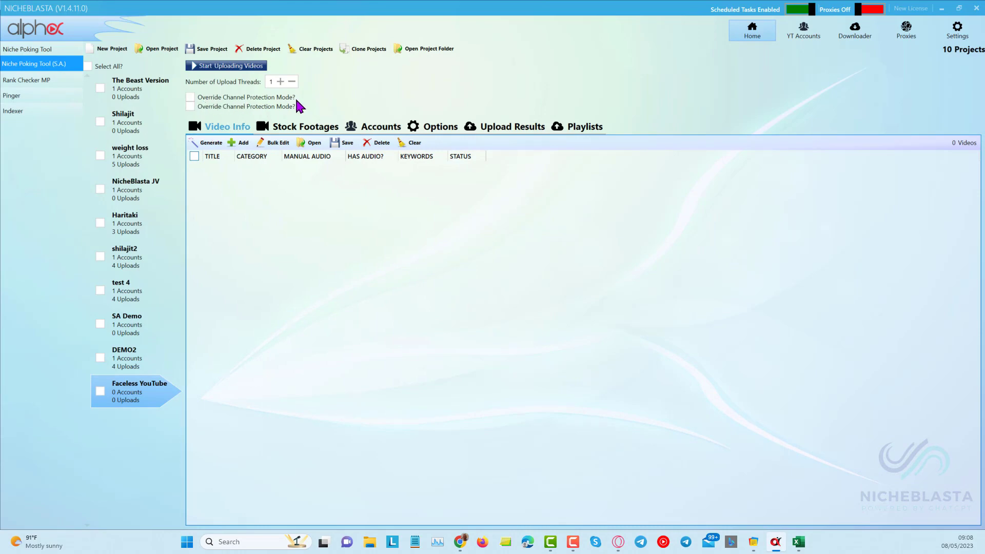
Bulk-edit all channels' upload limits in Settings, lowering the daily upload limit to 1.
left_click(957, 30)
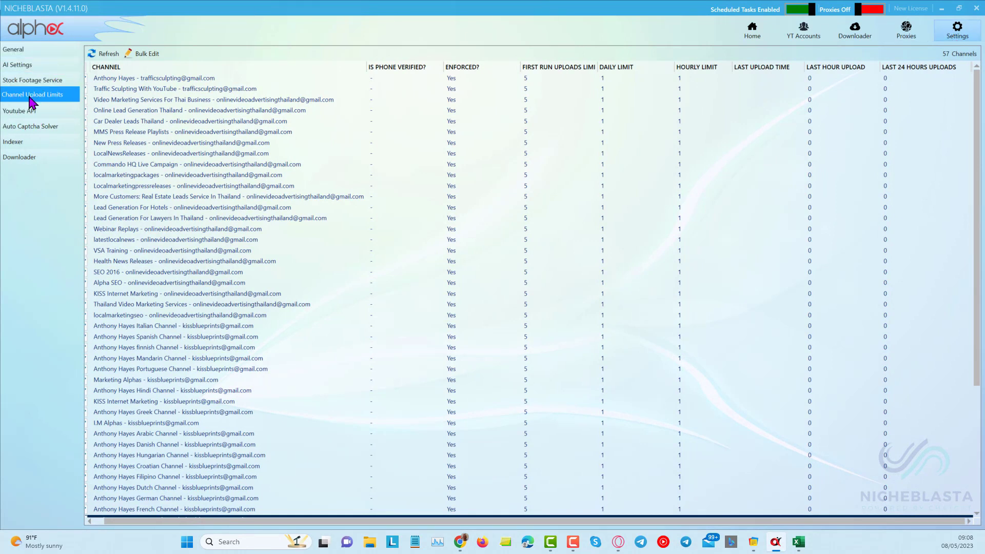
left_click(149, 54)
left_click(491, 245)
left_click(491, 245)
left_click(491, 244)
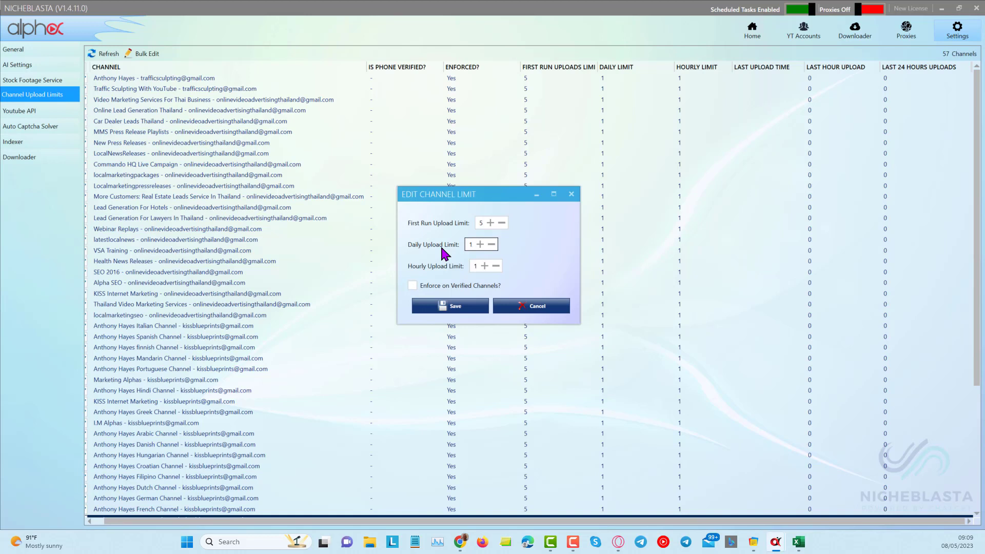
Save the daily limit of 1 for all channels and go back Home to the project.
left_click(451, 307)
left_click(752, 31)
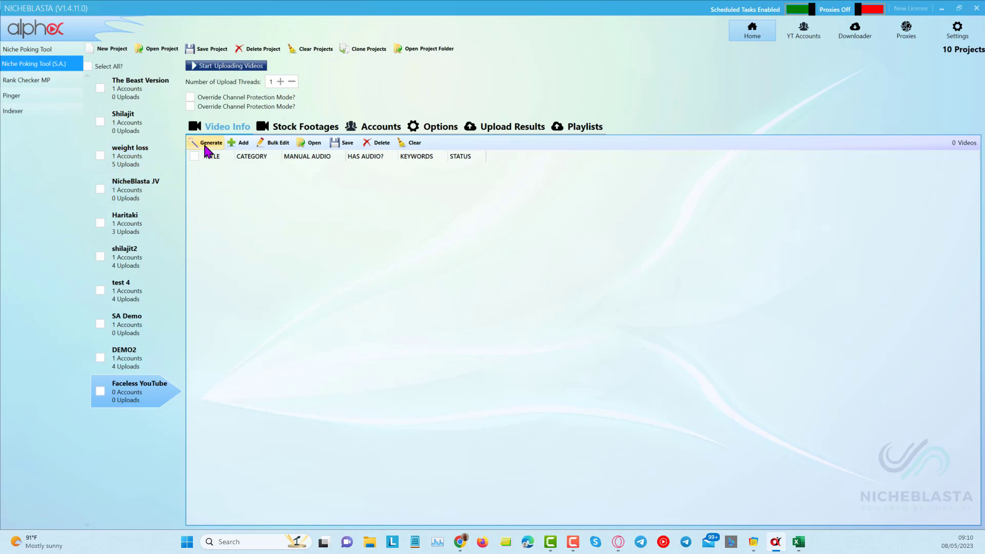
left_click(206, 145)
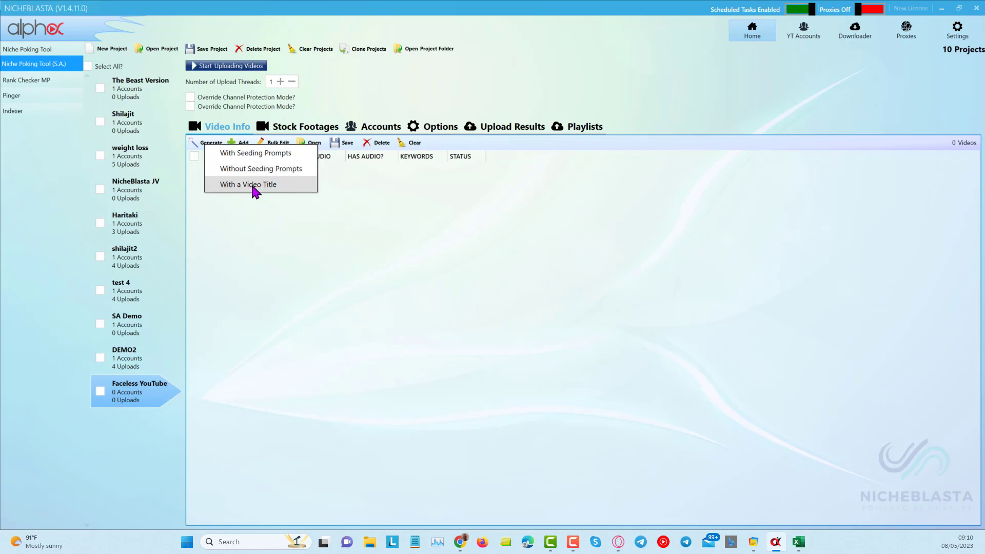
left_click(421, 213)
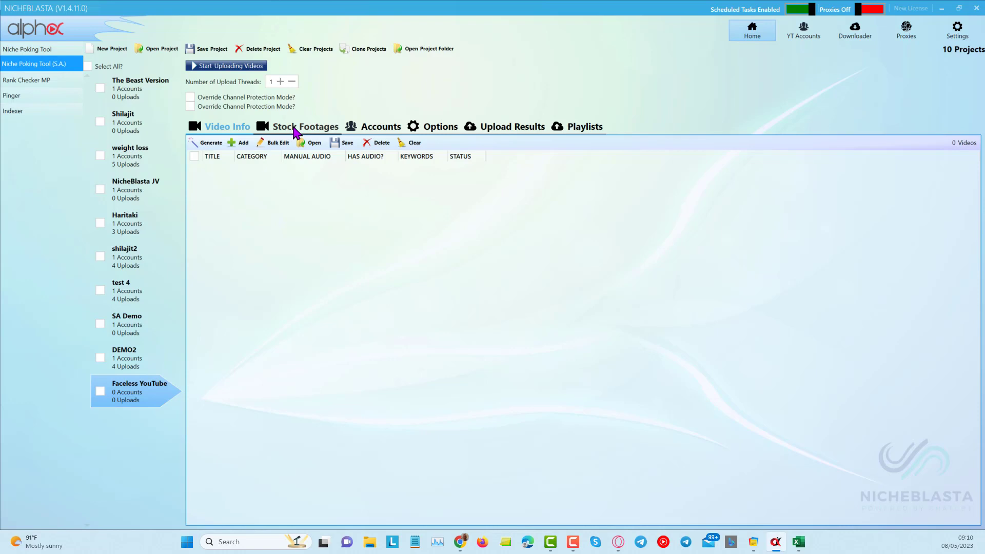
left_click(242, 143)
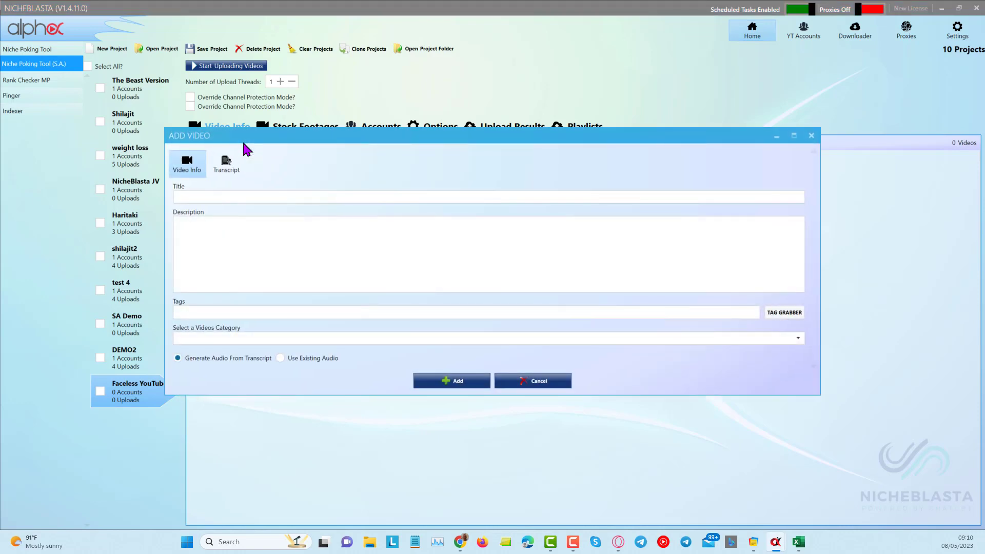
left_click(227, 164)
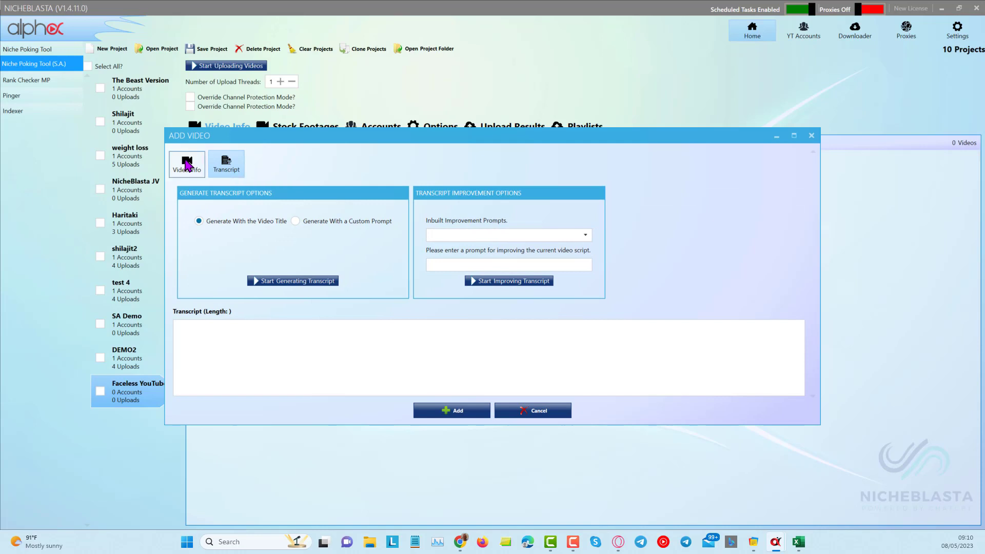
left_click(187, 165)
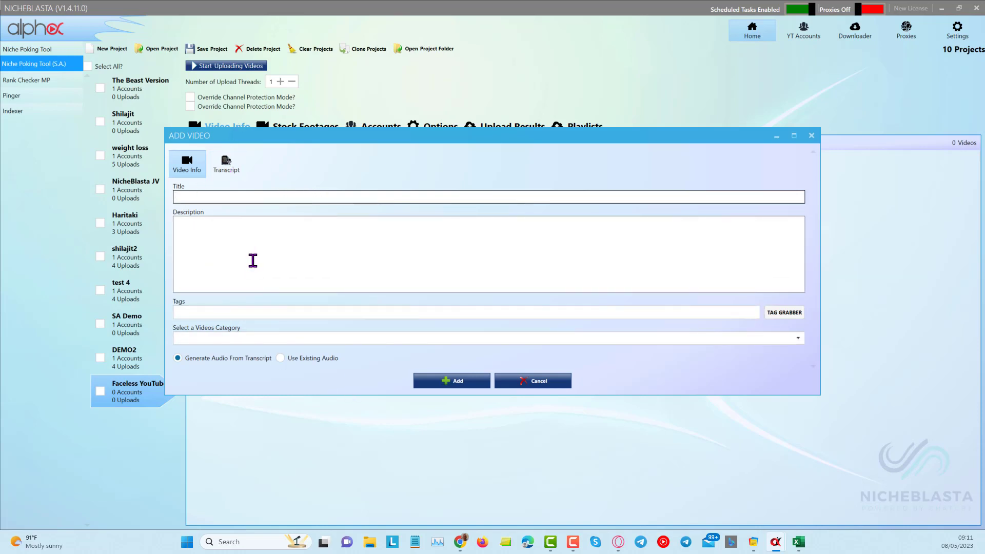
left_click(811, 135)
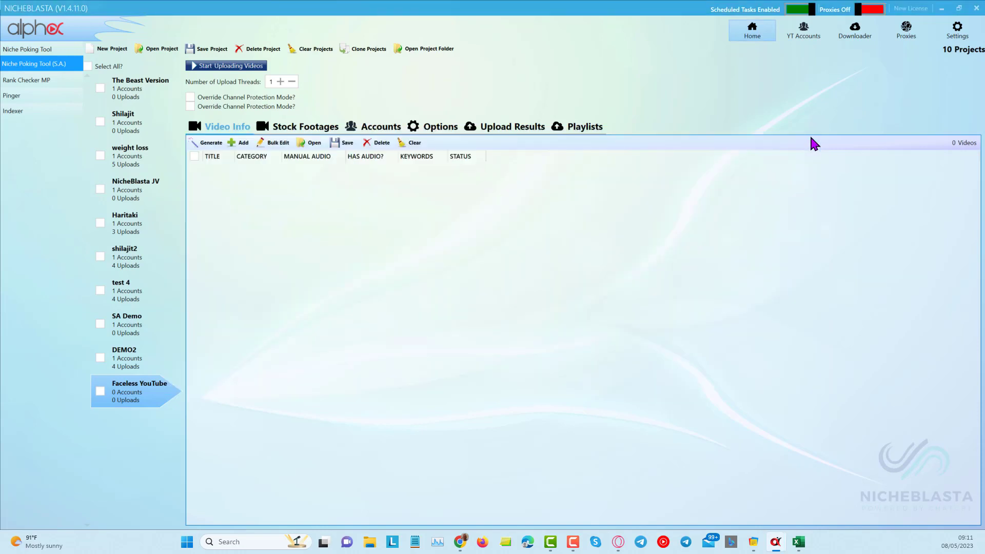
Choose generating videos without seeding prompts and set the number of videos to 5.
left_click(207, 146)
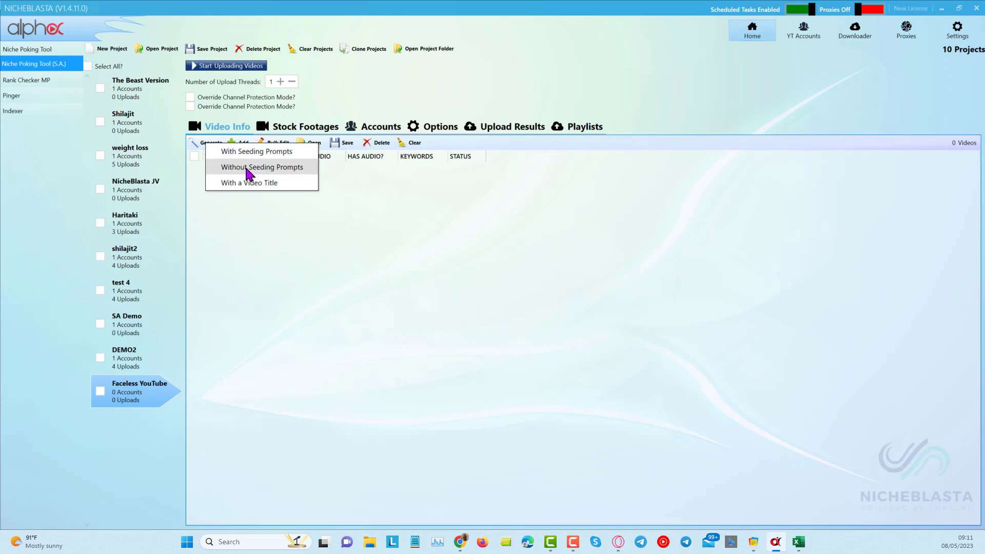
left_click(246, 168)
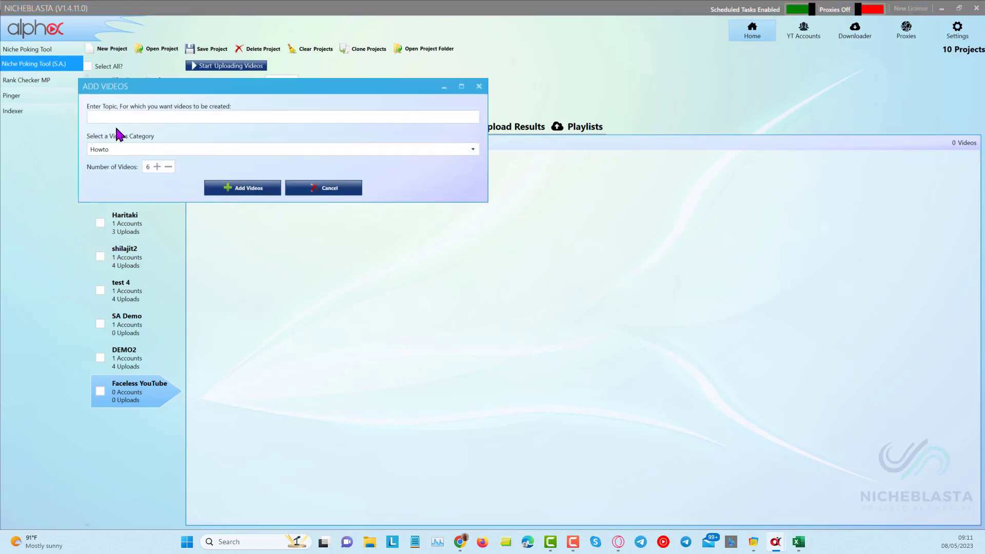
left_click(120, 119)
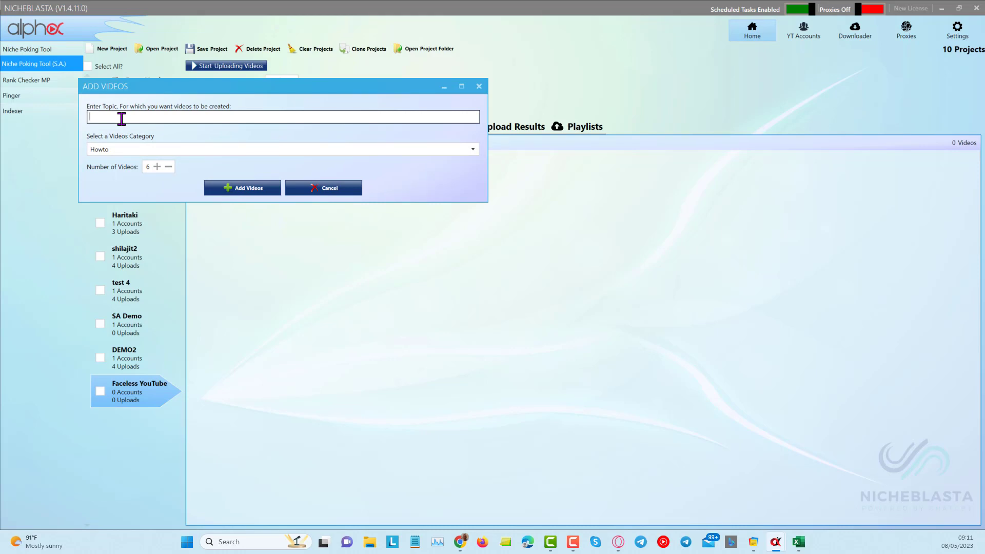
left_click(168, 167)
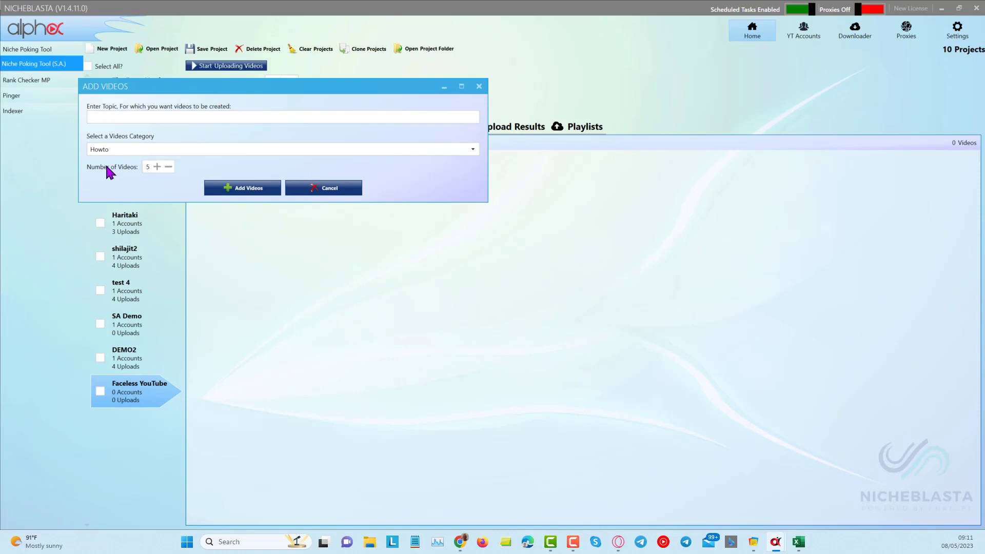
Enter the topic Faceless YouTube, correcting its capitalisation, and add the five videos.
left_click(134, 119)
left_click(134, 119)
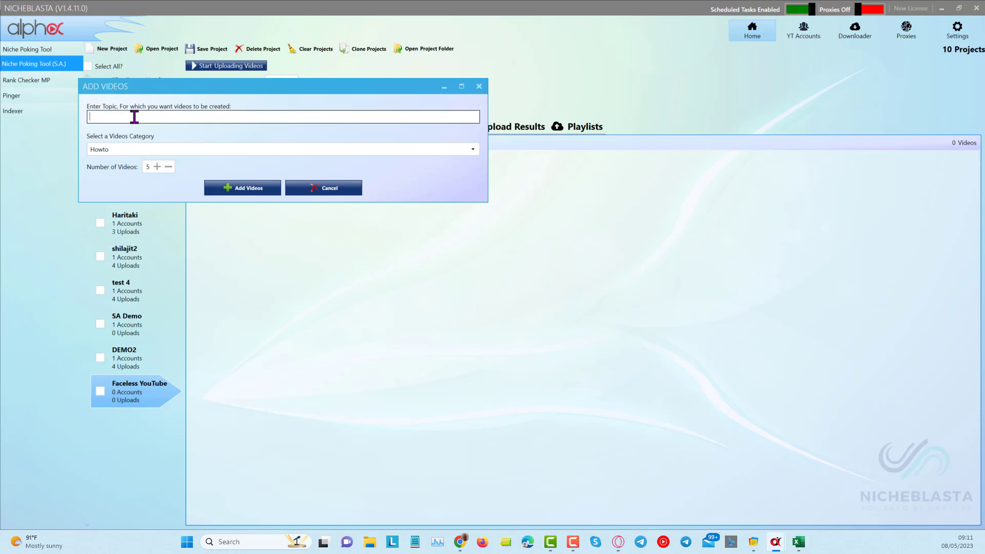
type("You")
key("BackSpace")
key("BackSpace")
key("BackSpace")
type("Faceless YouTube")
left_click(131, 117)
key("BackSpace")
type("u")
left_click(254, 188)
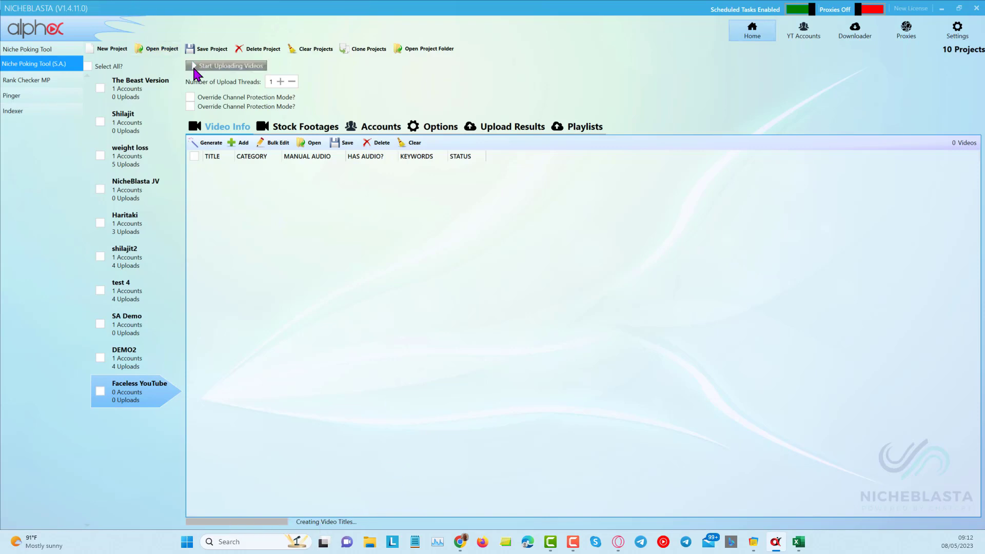
Let the five Faceless YouTube video titles finish generating, then bring up the project Options.
left_click(226, 67)
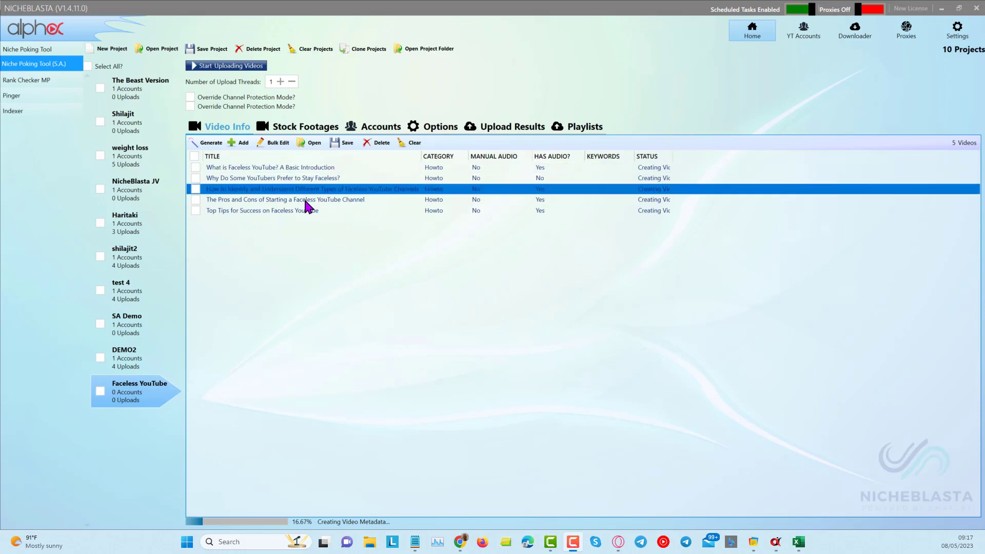
left_click(309, 167)
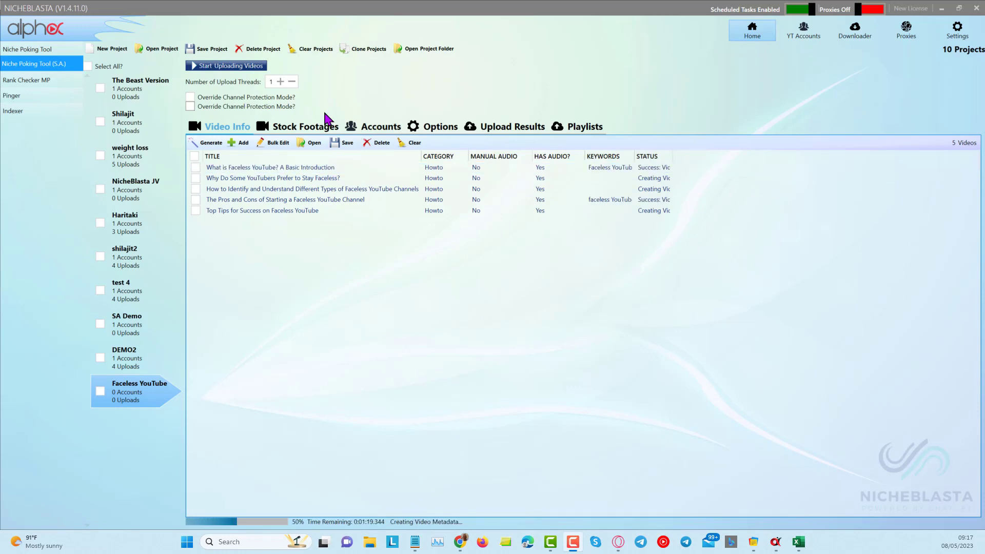
left_click(434, 129)
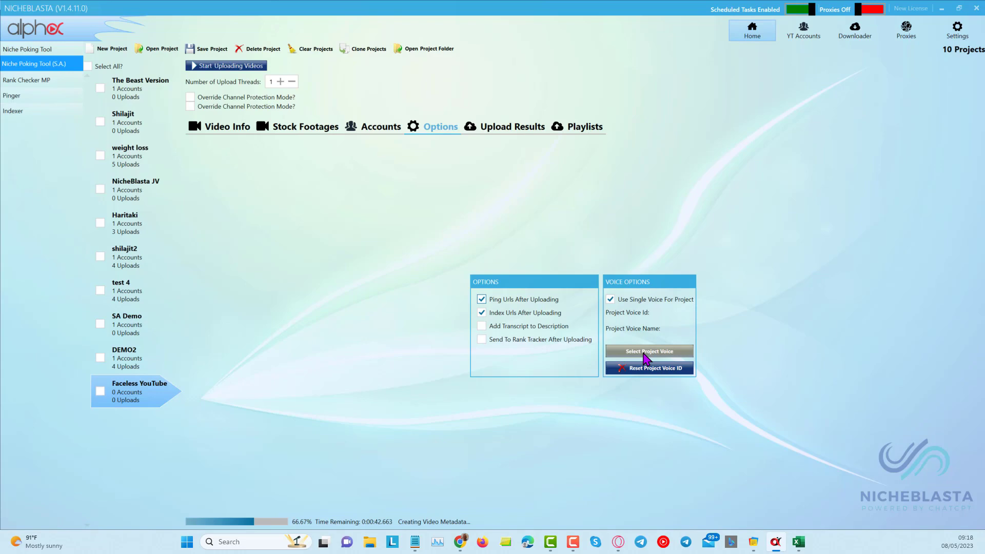
Preview and pick Sonia as the project voice, then return to the five-video list.
left_click(645, 354)
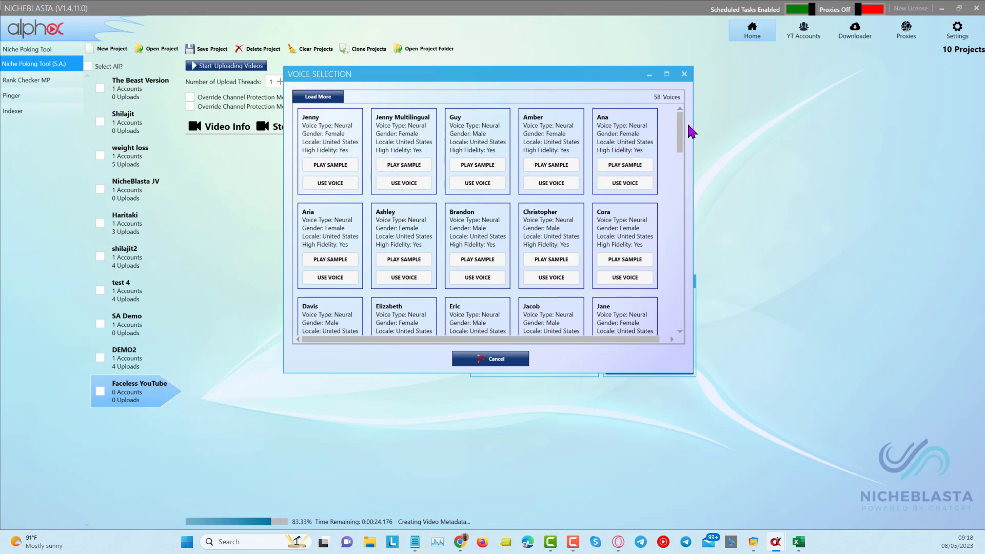
left_click_drag(680, 132, 684, 110)
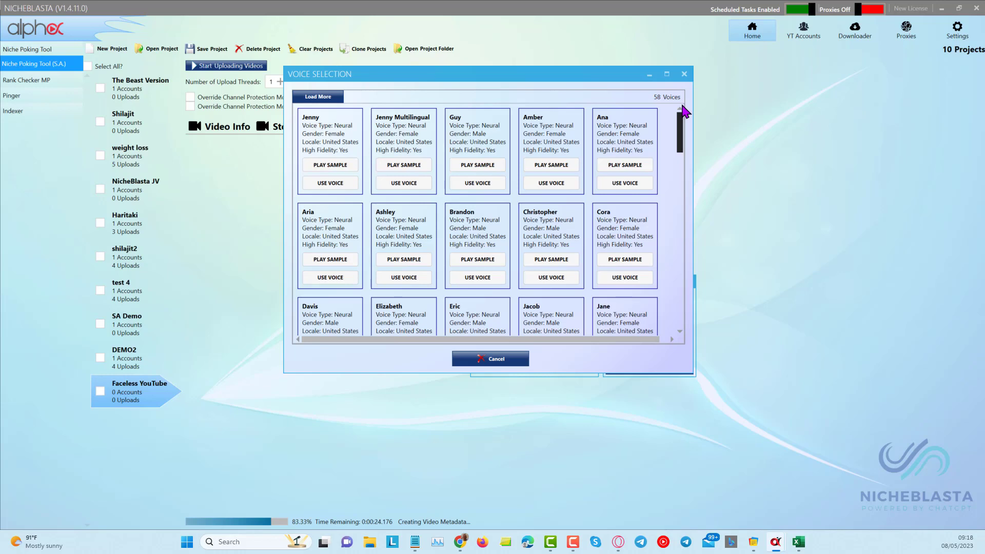
left_click_drag(684, 111, 674, 259)
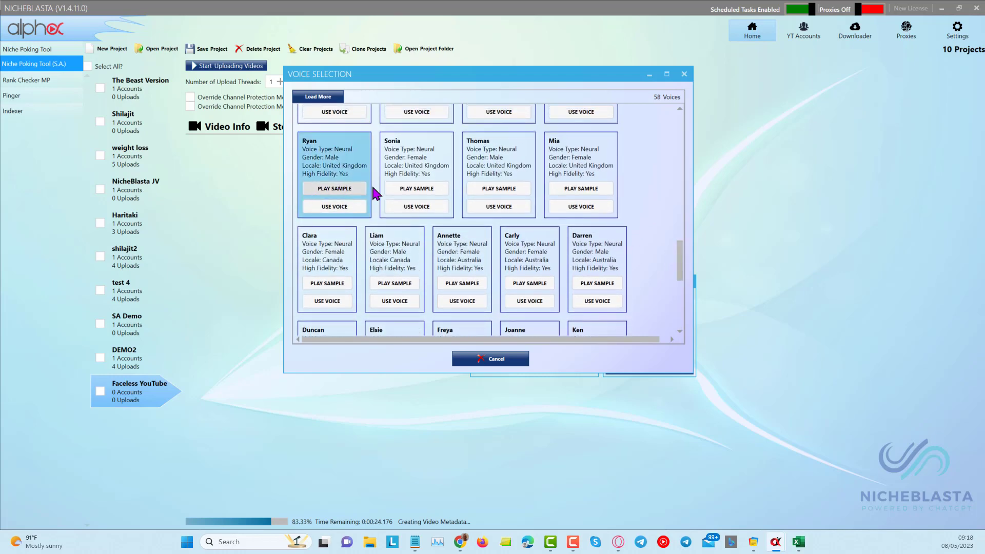
left_click(416, 189)
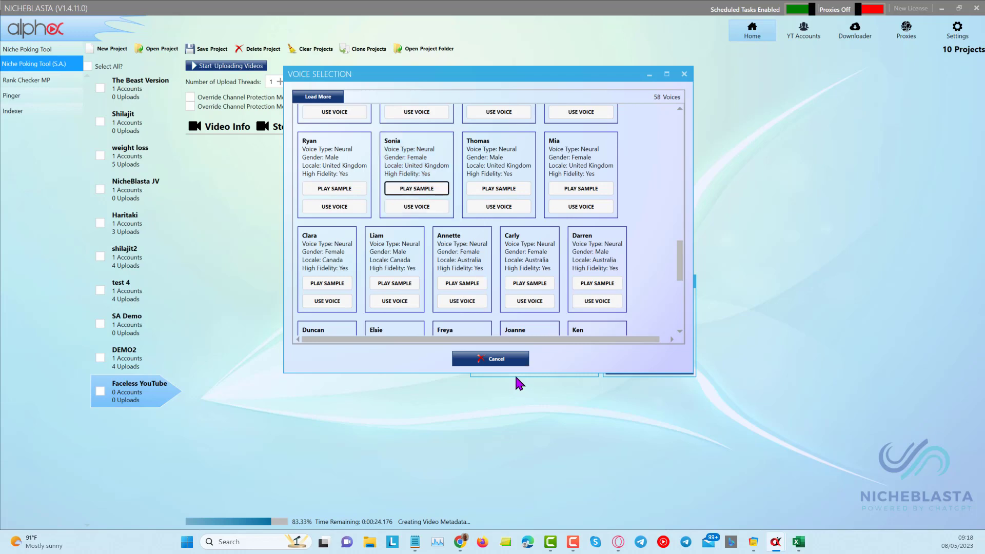
left_click(425, 211)
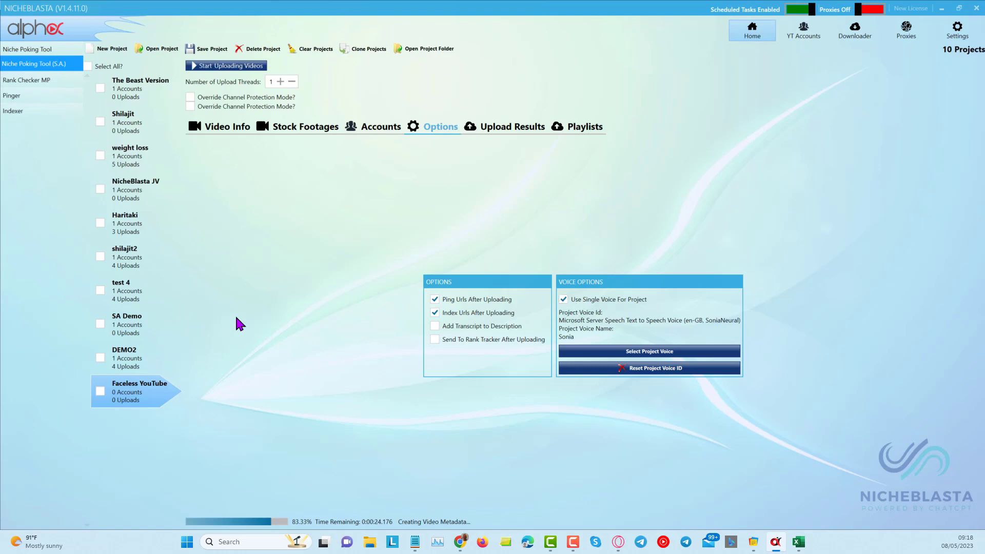
left_click(230, 129)
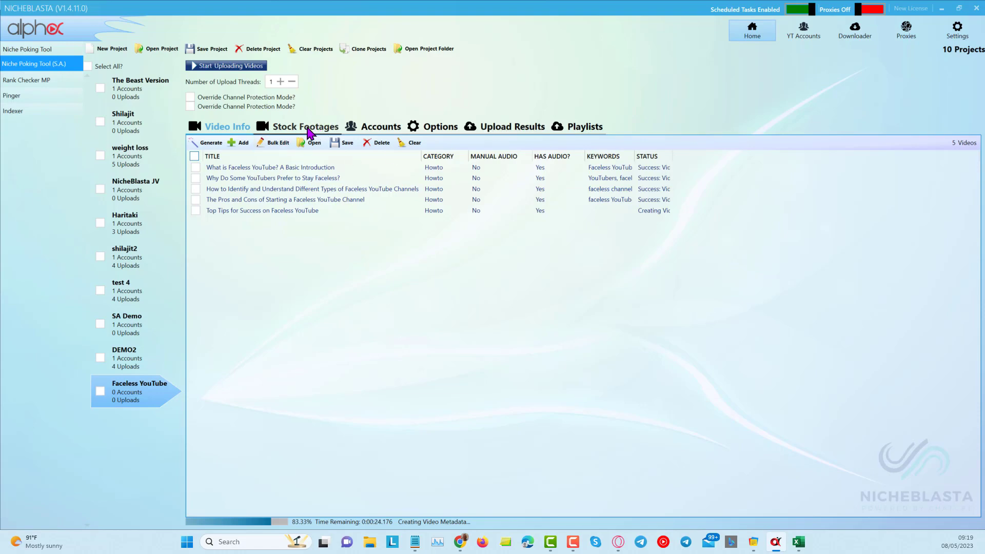
Switch to the project's empty Stock Footages tab.
left_click(310, 133)
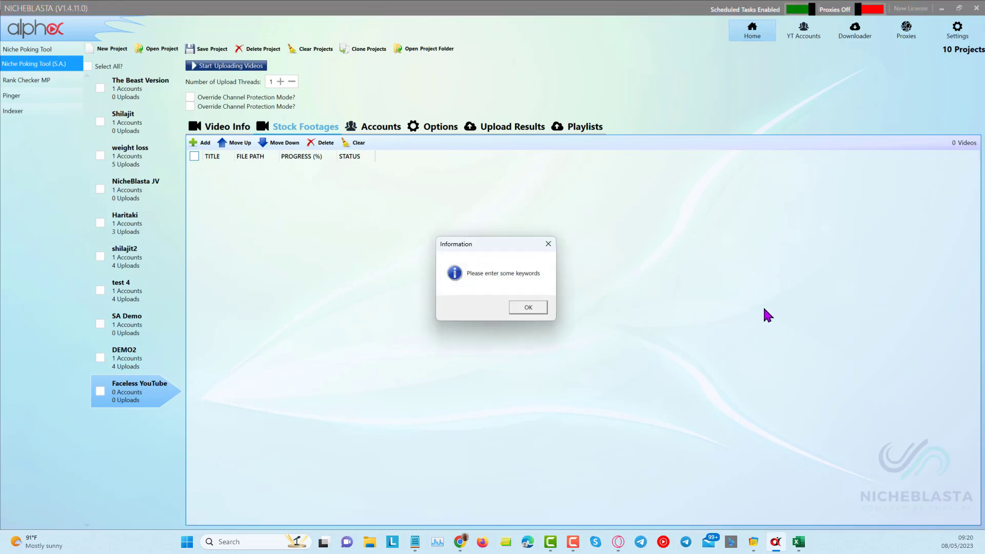
Dismiss the keywords message and bring up the stock footage service search window.
left_click(527, 310)
left_click(204, 143)
left_click(252, 153)
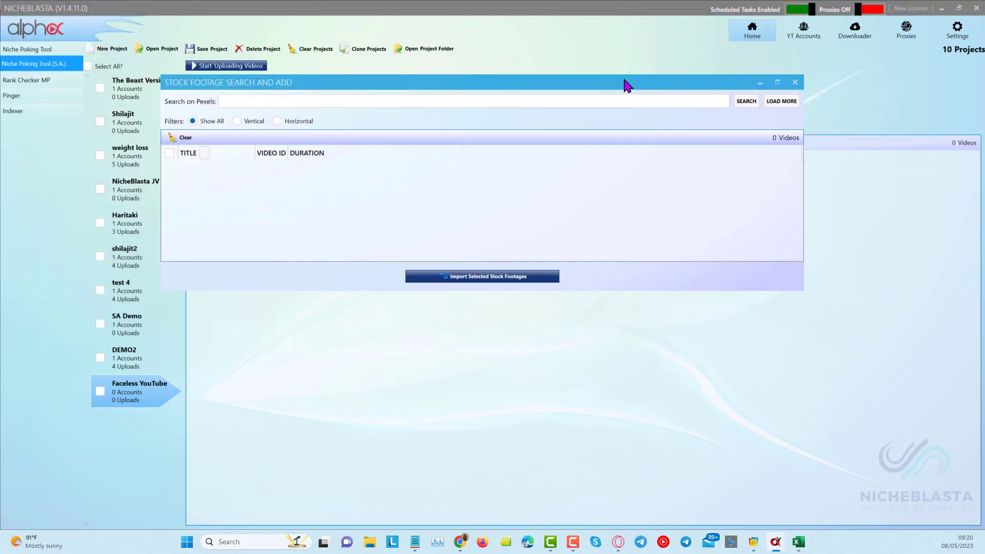
left_click_drag(620, 88, 626, 112)
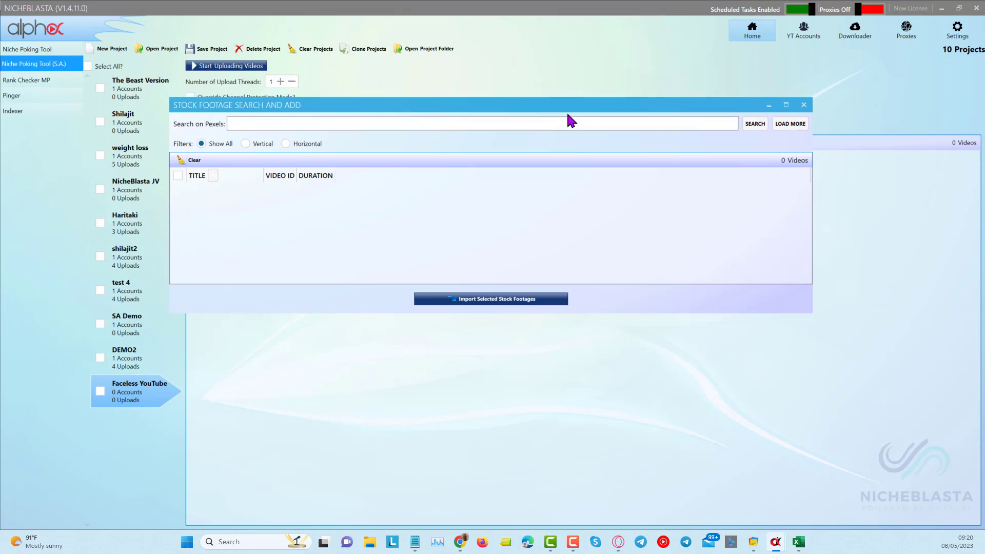
Search horizontal Pexels footage for 'youtube marketing' and import clip 6794223.
left_click(286, 144)
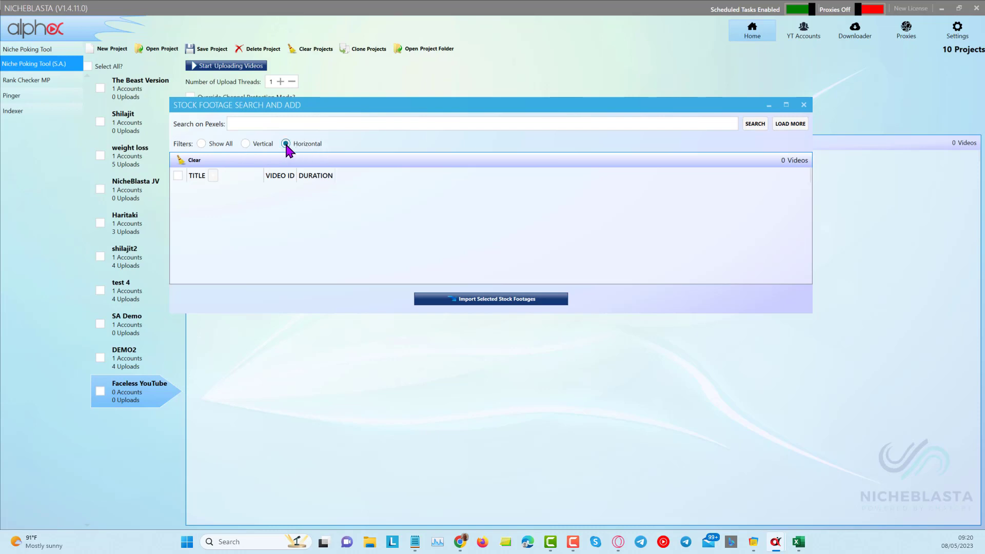
left_click(286, 123)
left_click_drag(339, 110, 441, 141)
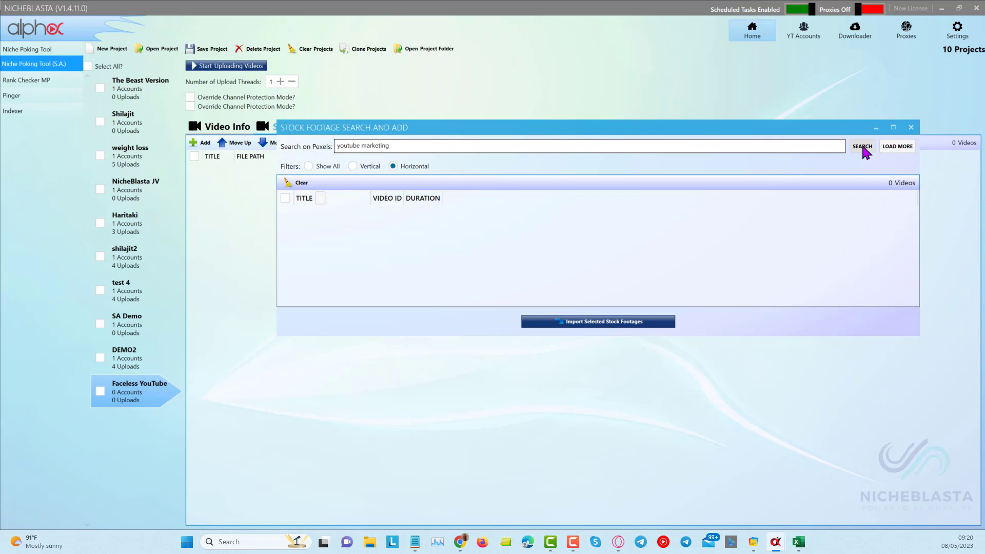
left_click(864, 149)
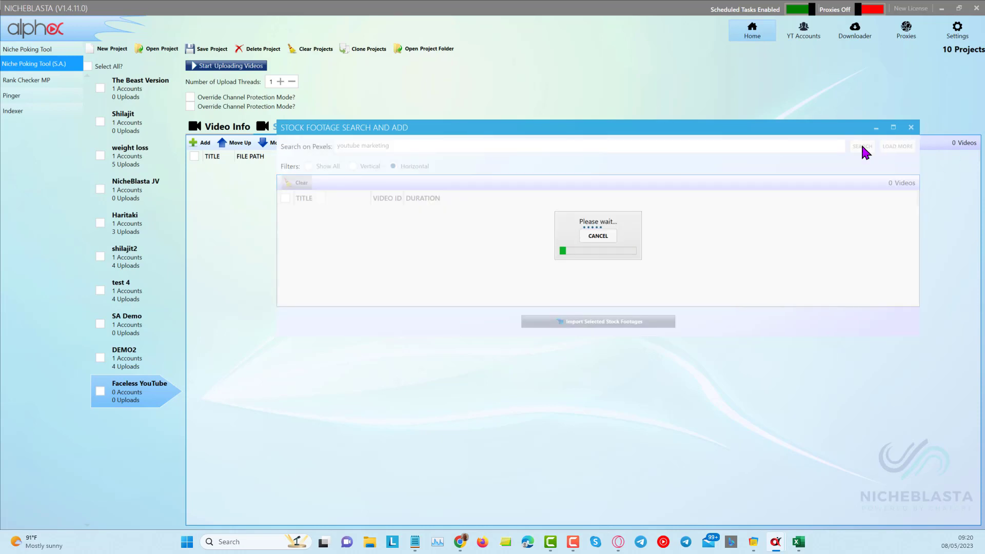
left_click(894, 128)
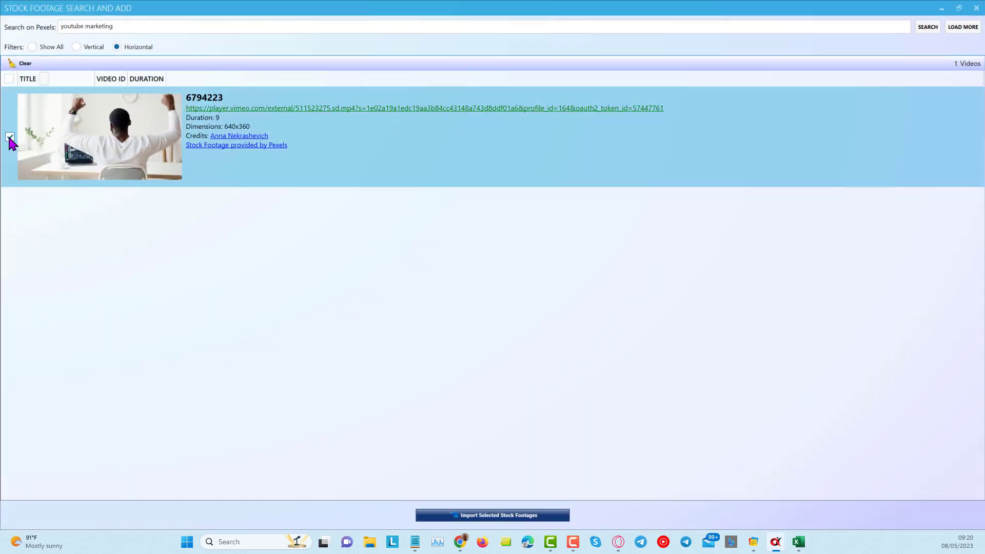
left_click(507, 518)
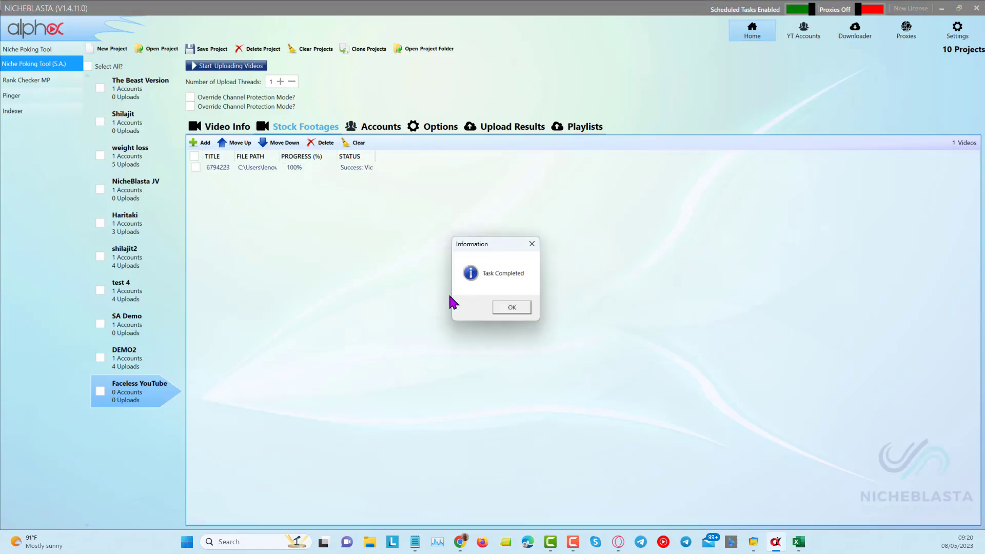
Search the stock footage service for horizontal 'success' clips, shown full screen.
left_click(511, 307)
left_click(208, 146)
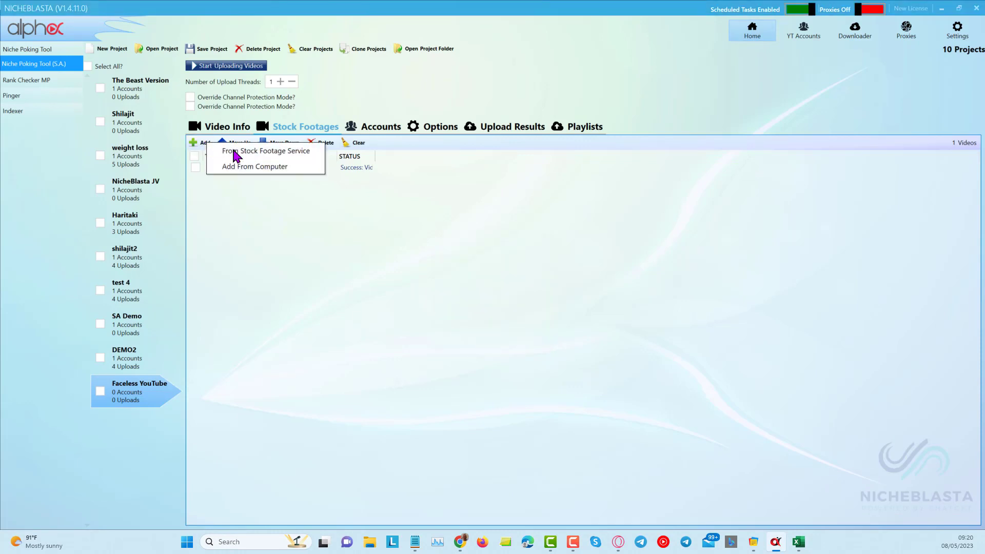
left_click(263, 153)
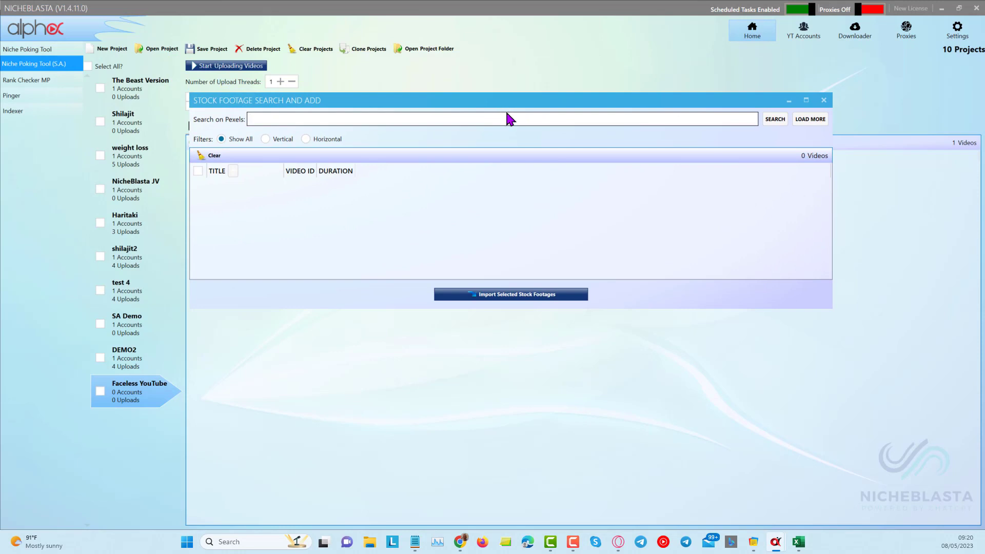
left_click(305, 139)
left_click(774, 123)
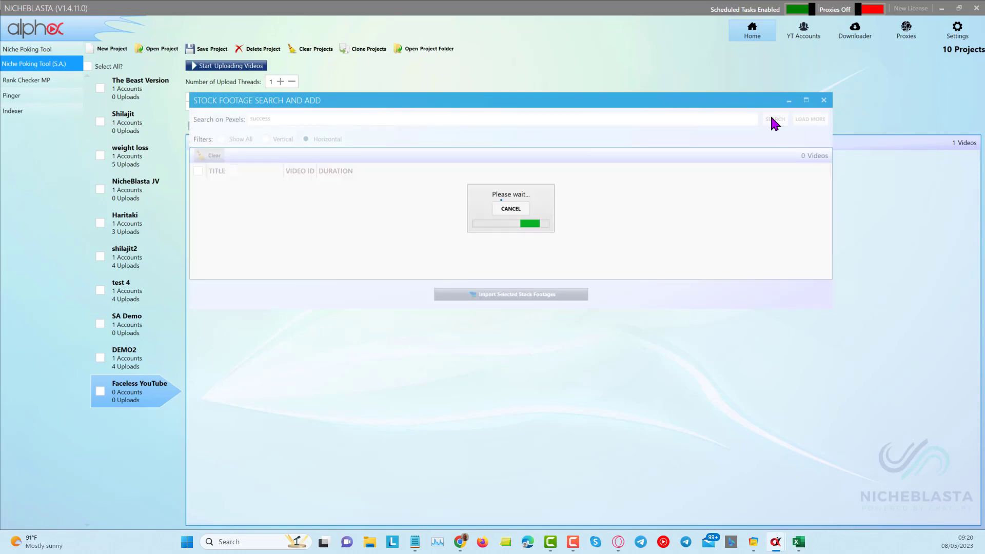
left_click(806, 100)
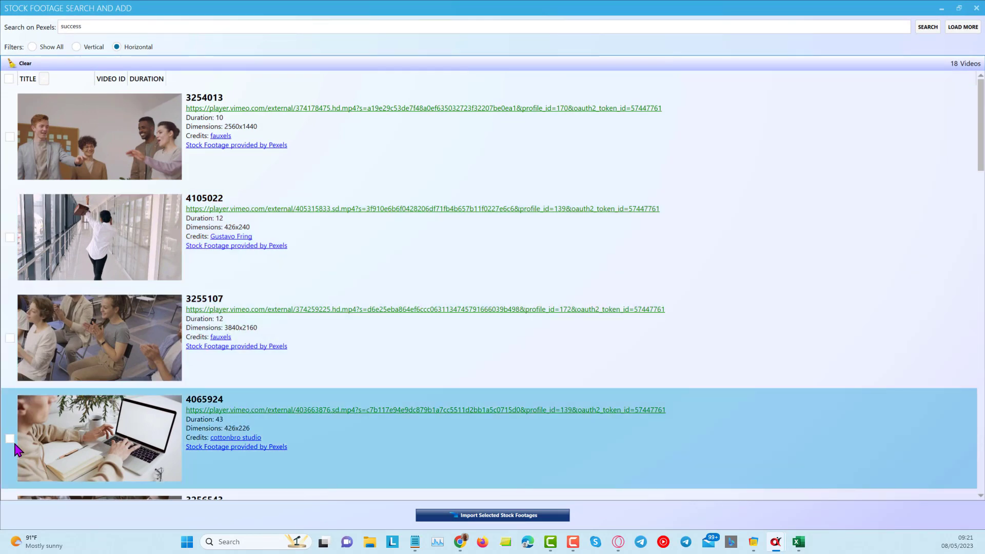
Select four success clips, including 4065924 and 4065923, and import them.
left_click(10, 438)
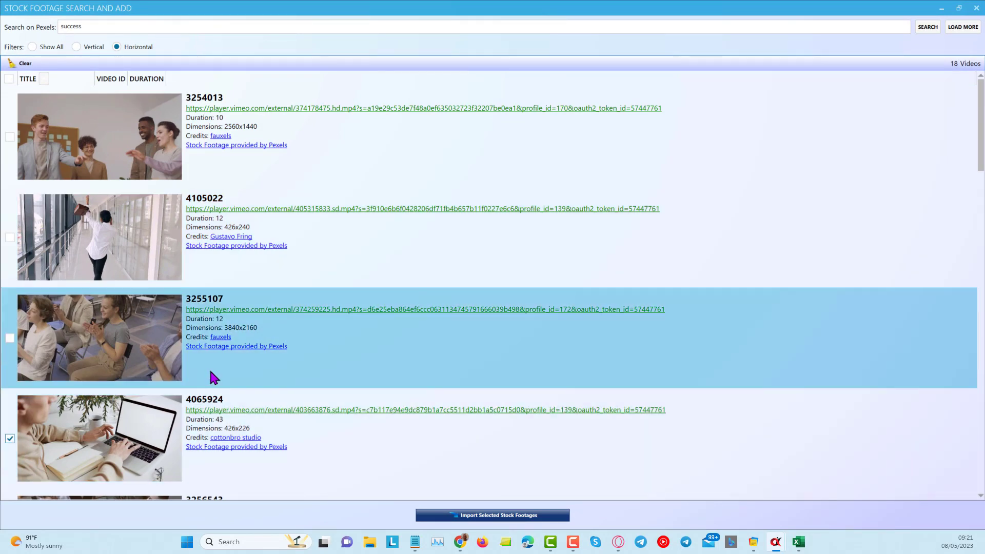
scroll(290, 355, "down", 10)
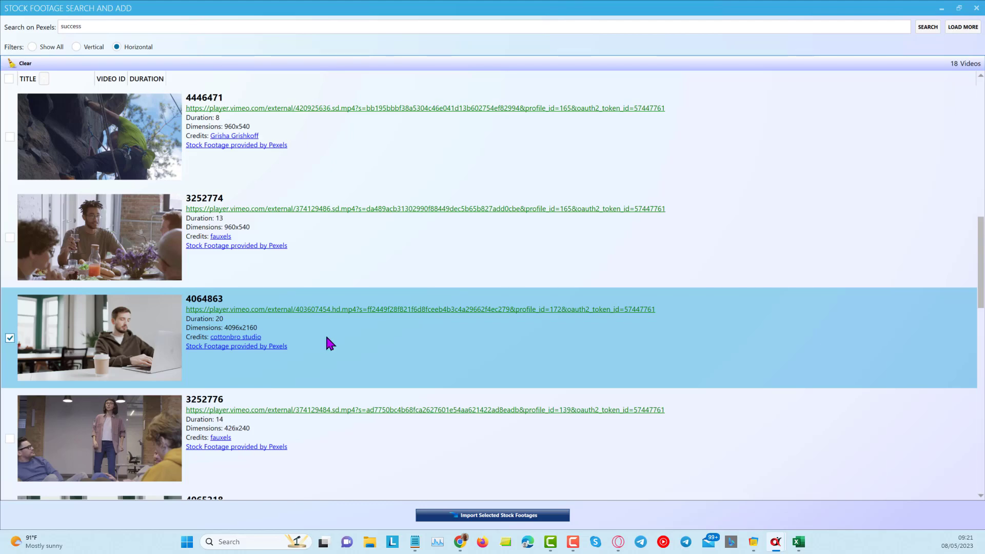
scroll(329, 338, "down", 5)
scroll(328, 334, "down", 5)
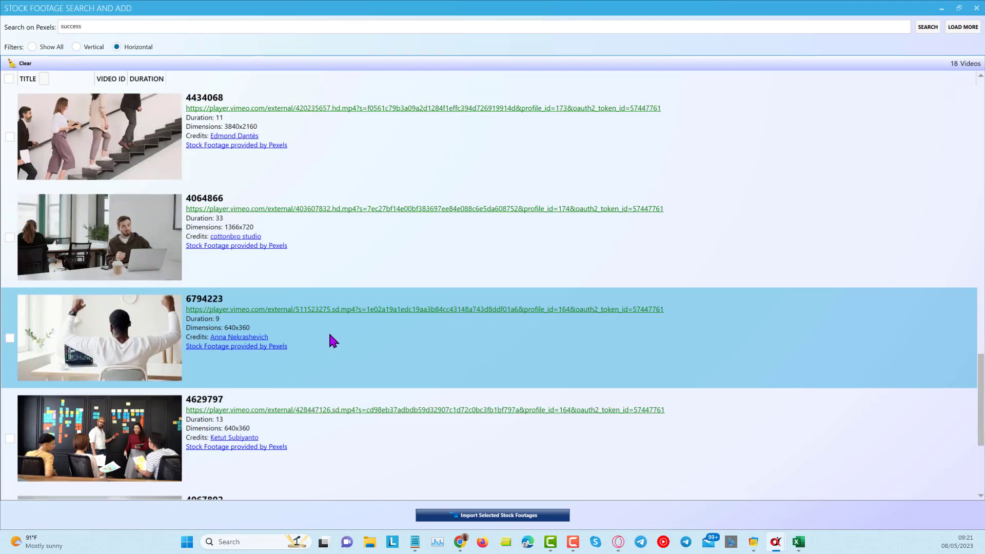
scroll(329, 331, "up", 5)
scroll(330, 339, "down", 5)
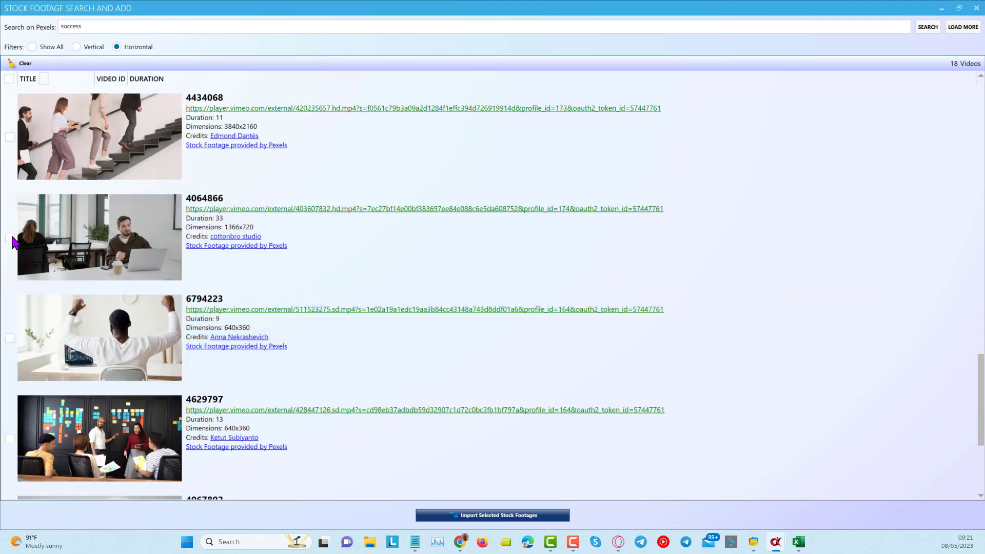
scroll(296, 249, "up", 5)
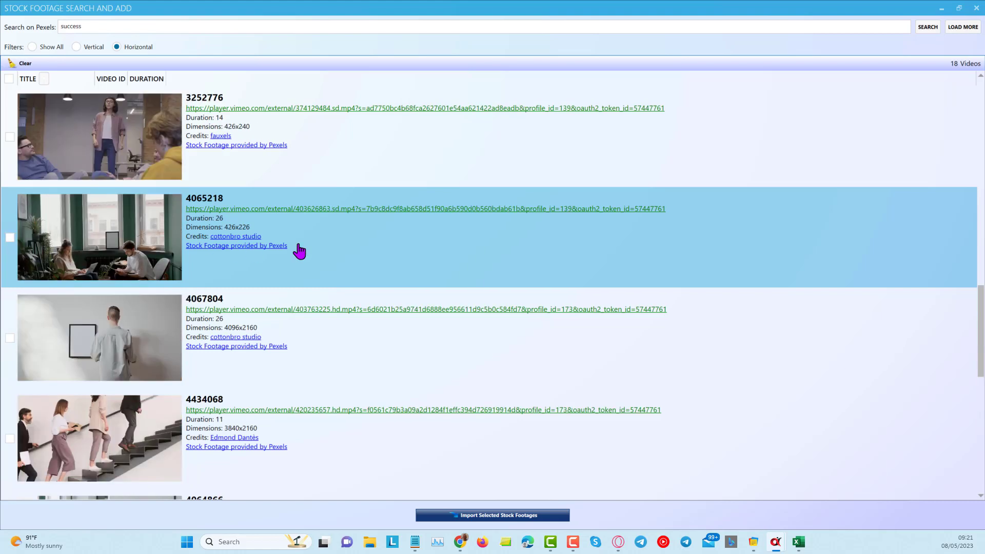
scroll(298, 249, "down", 8)
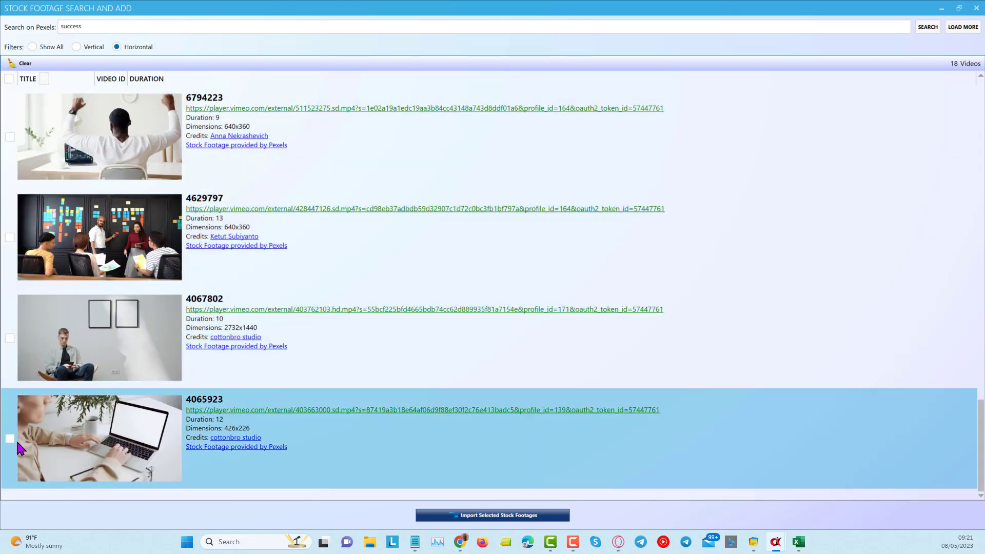
left_click(10, 439)
left_click(499, 519)
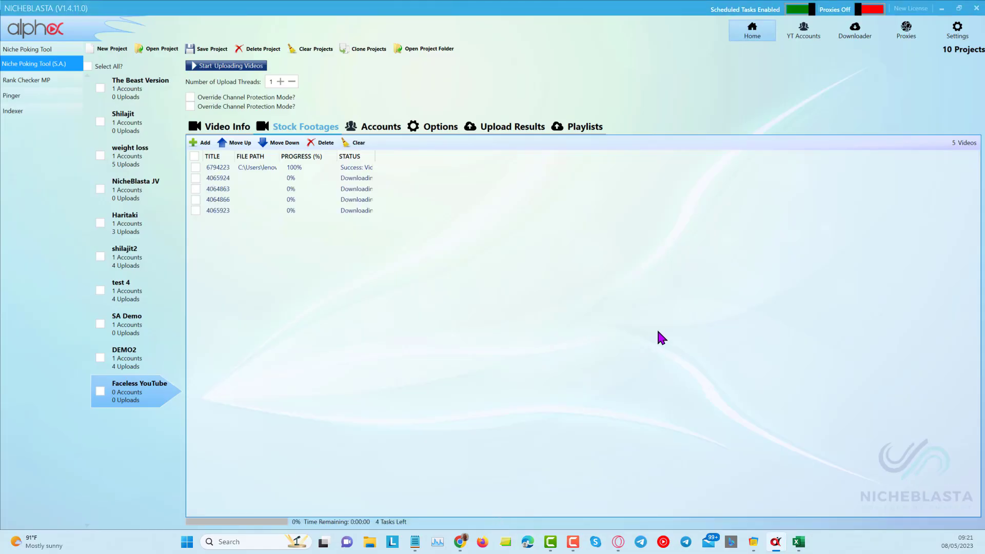
Widen STATUS to confirm all five clips downloaded, then return to the Video Info list.
left_click_drag(374, 154, 431, 156)
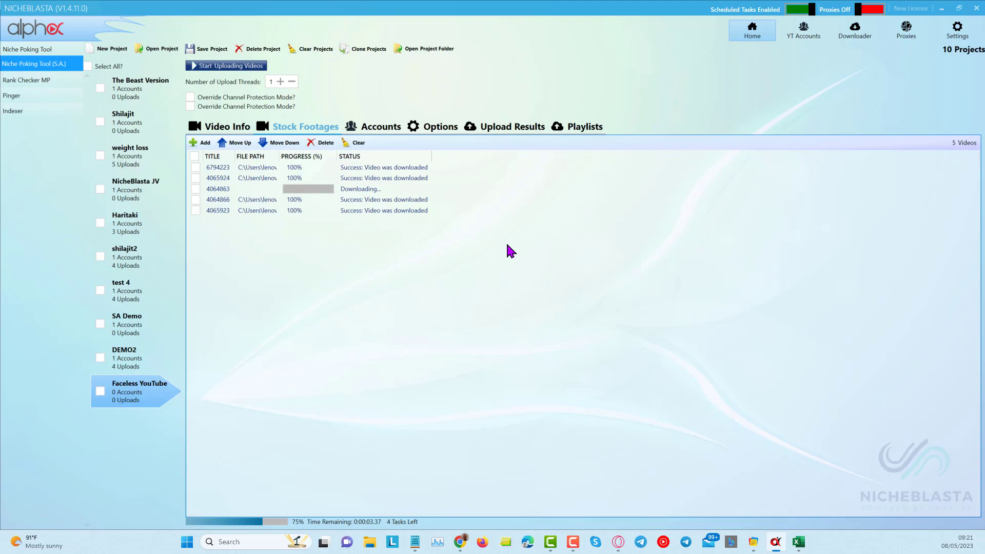
left_click(510, 308)
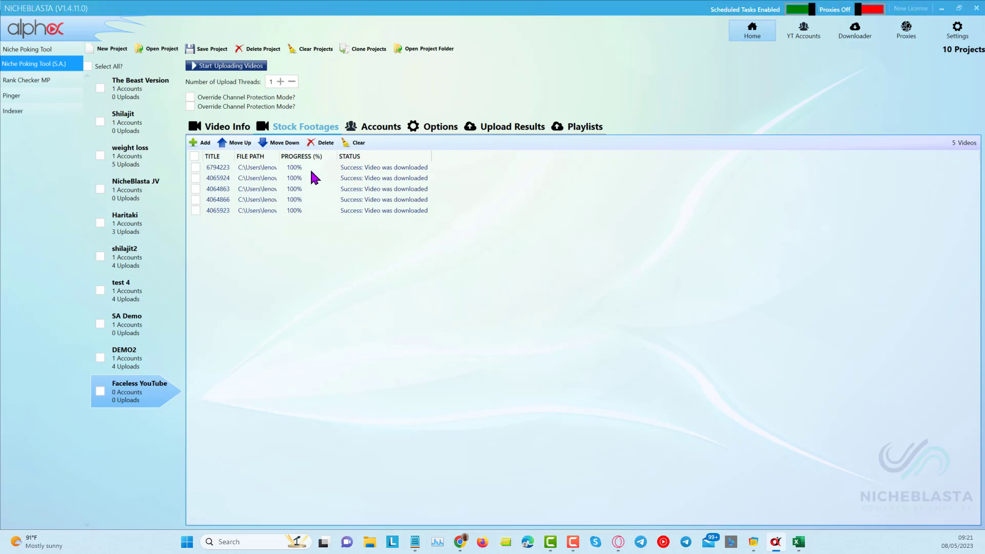
left_click(234, 129)
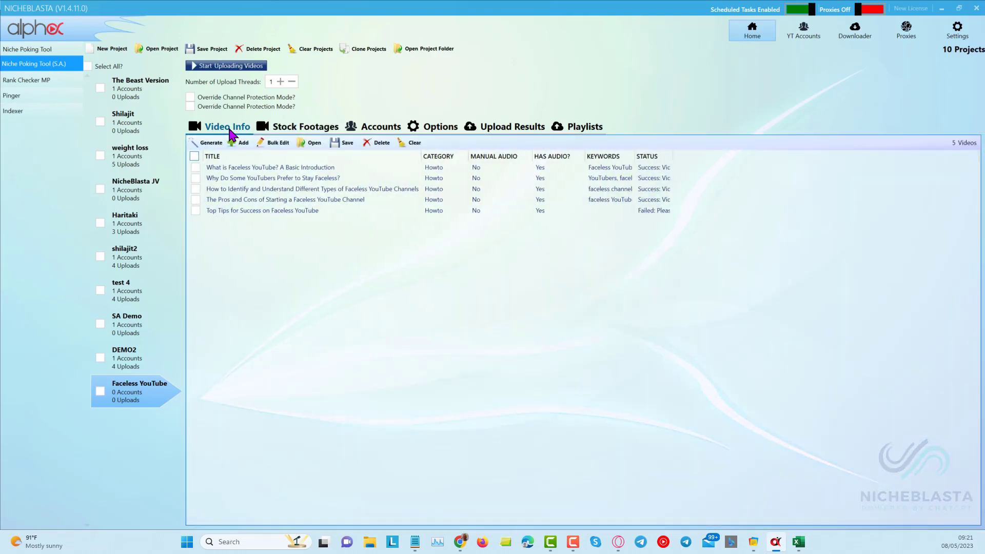
Edit the first video's details, adding 'Channels', and launch the Tag Grabber for its tags.
left_click(270, 189)
left_click(278, 178)
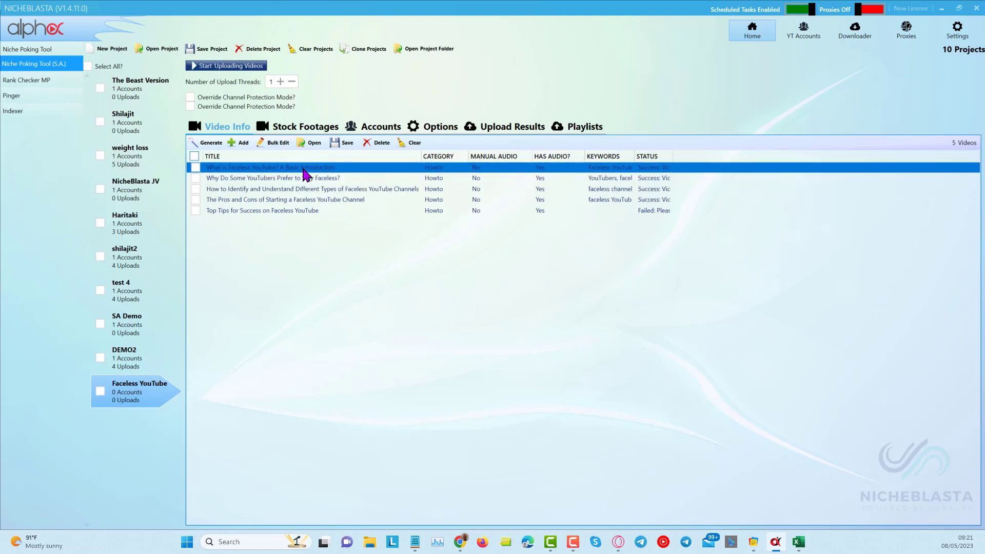
double_click(304, 169)
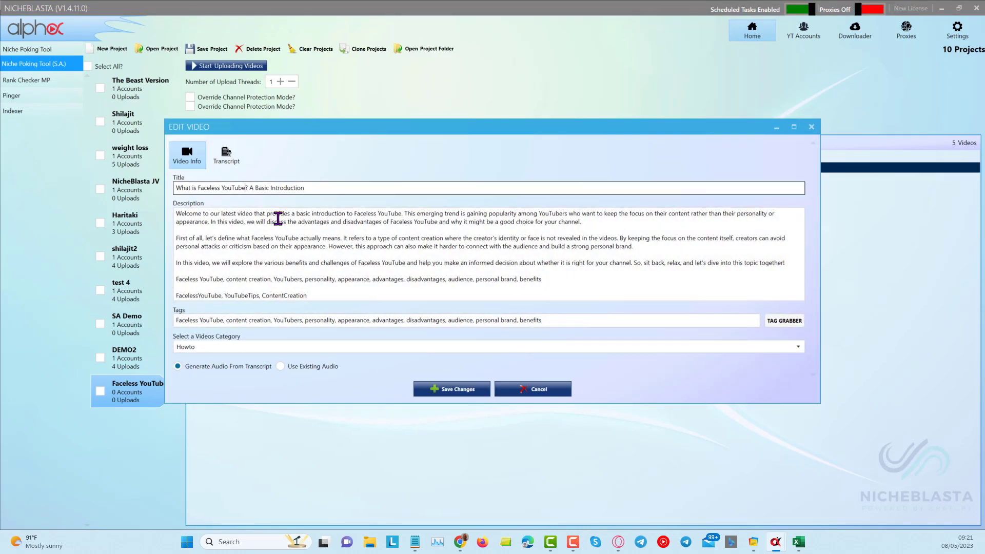
type("Channels")
left_click(426, 236)
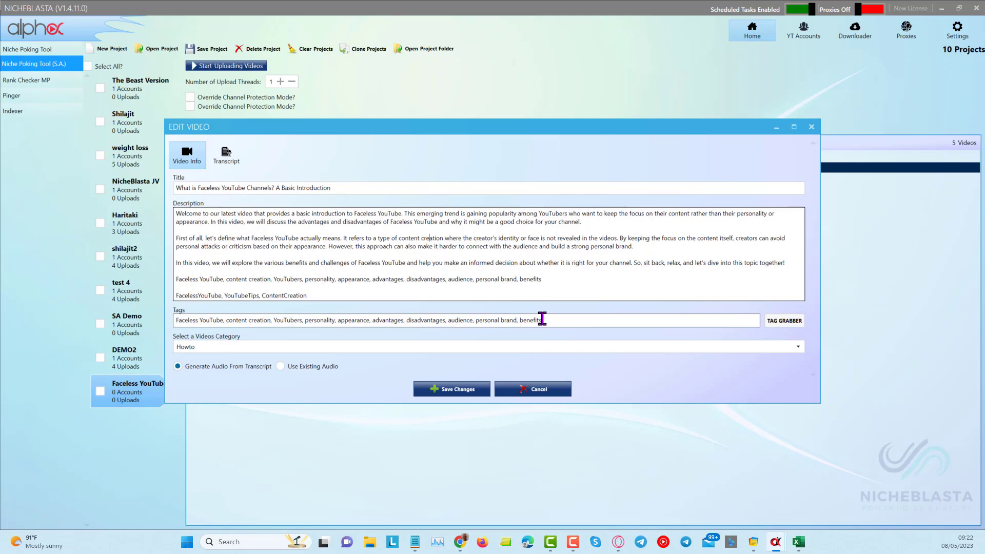
left_click(784, 321)
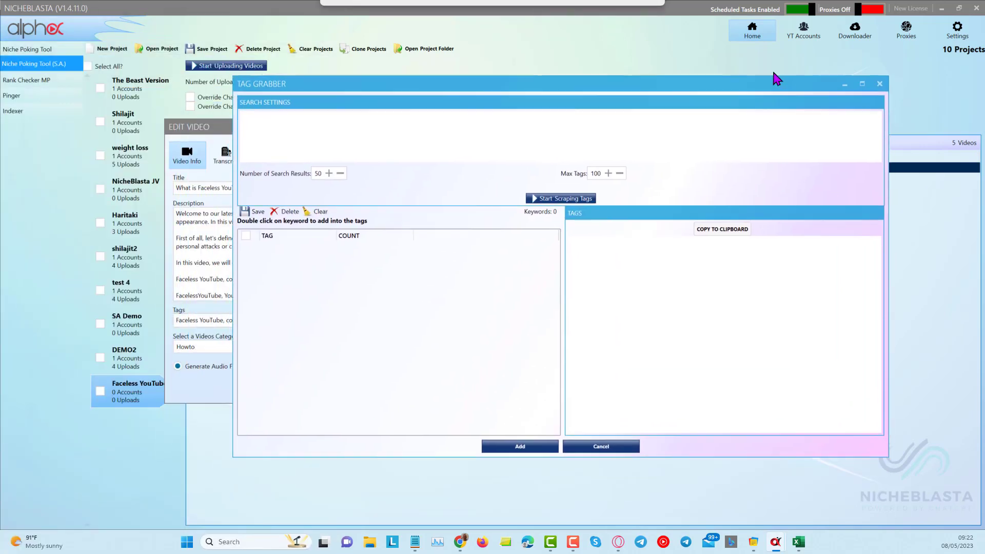
Scrape tags and add eight, from youtube automation to youtube automation tutorial, to the first video.
left_click(394, 112)
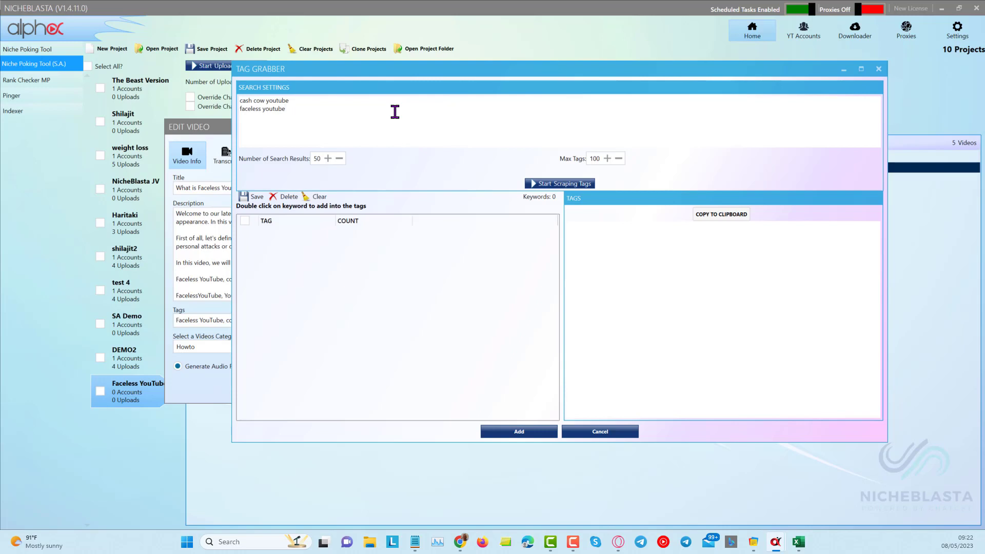
left_click(562, 185)
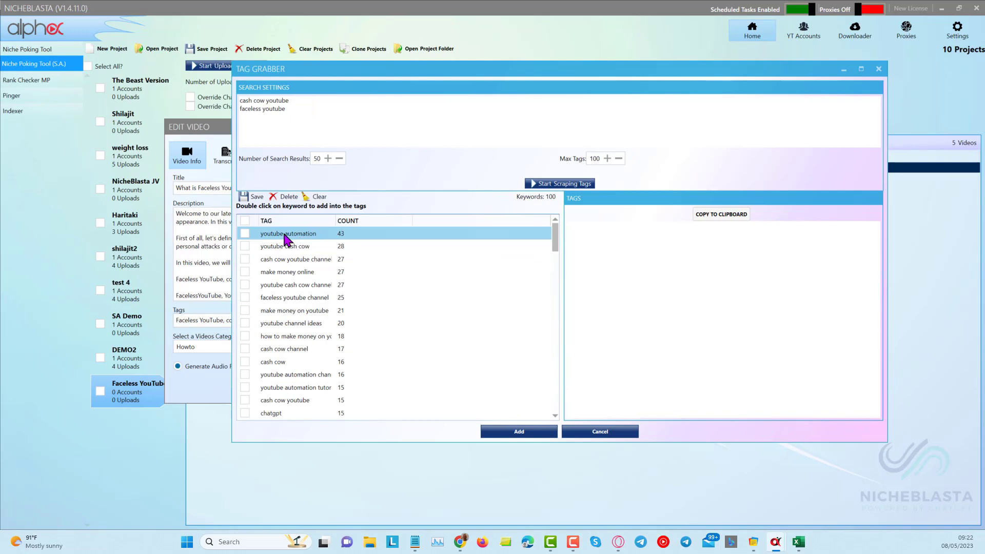
double_click(285, 235)
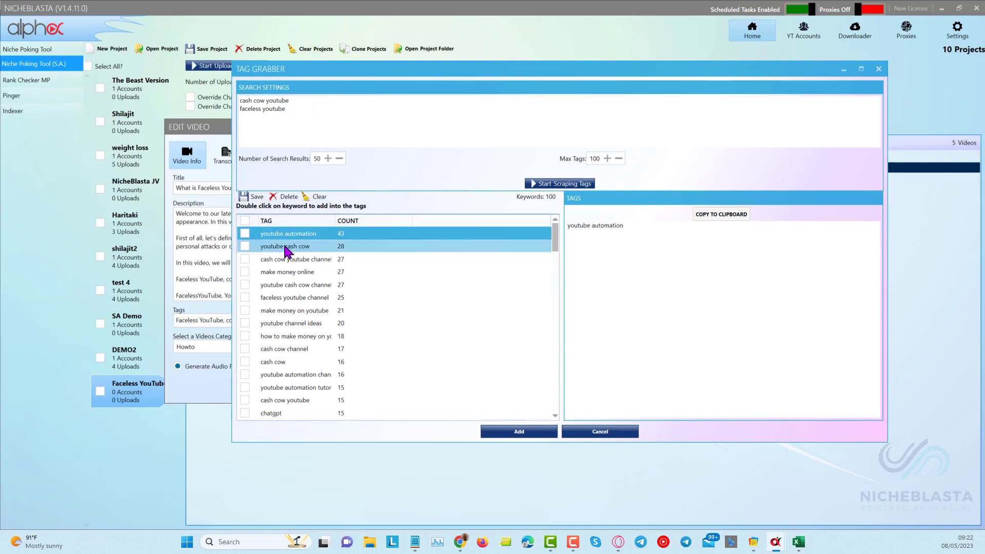
double_click(285, 247)
double_click(290, 259)
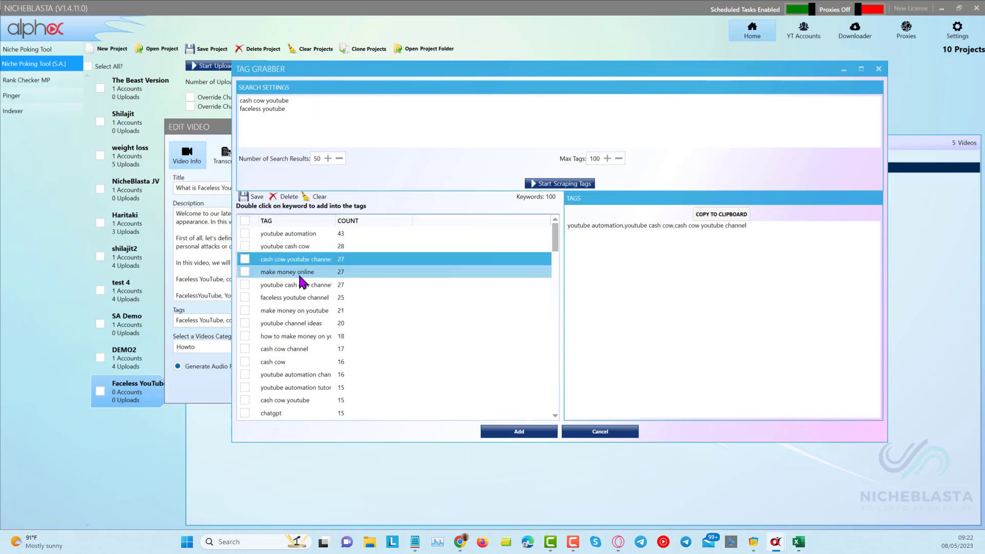
double_click(303, 286)
double_click(306, 298)
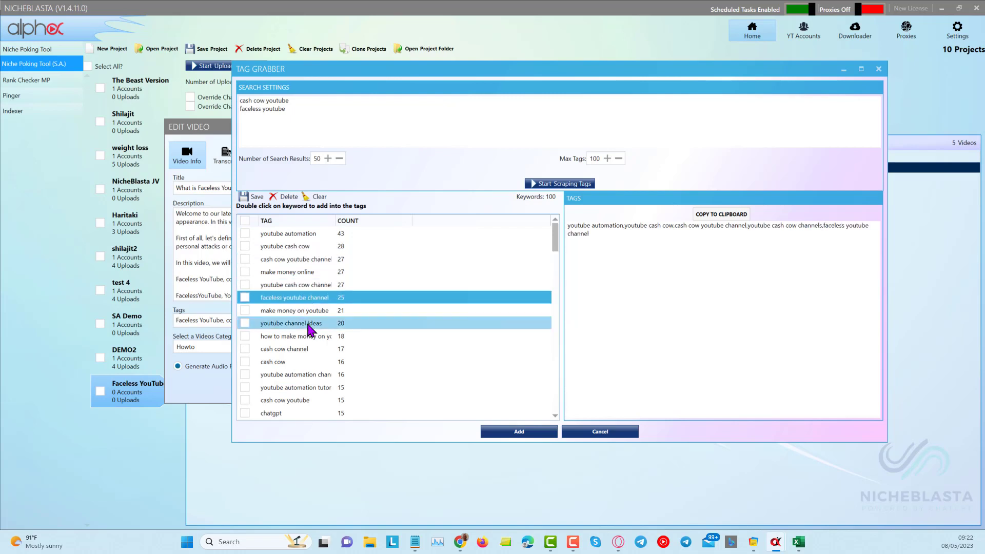
double_click(301, 339)
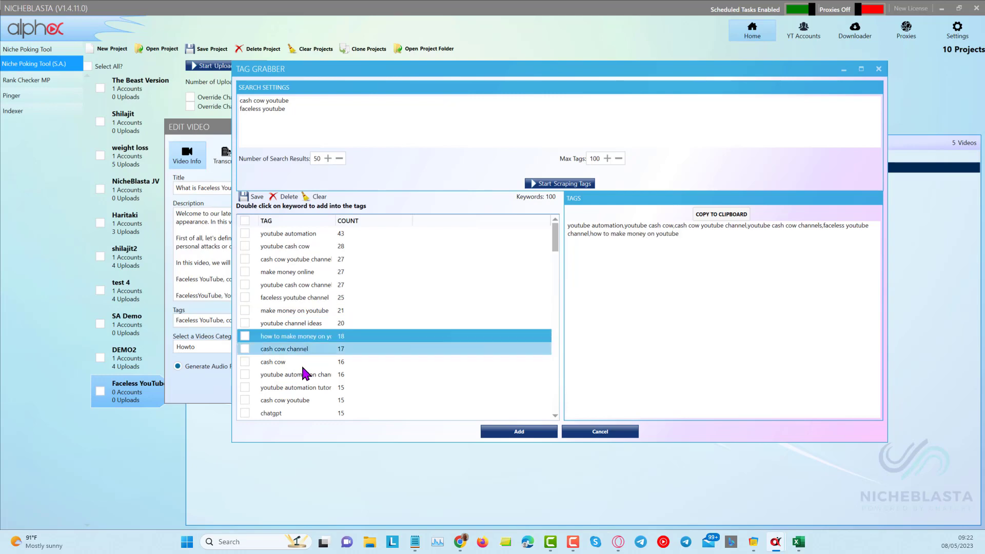
double_click(306, 376)
double_click(308, 389)
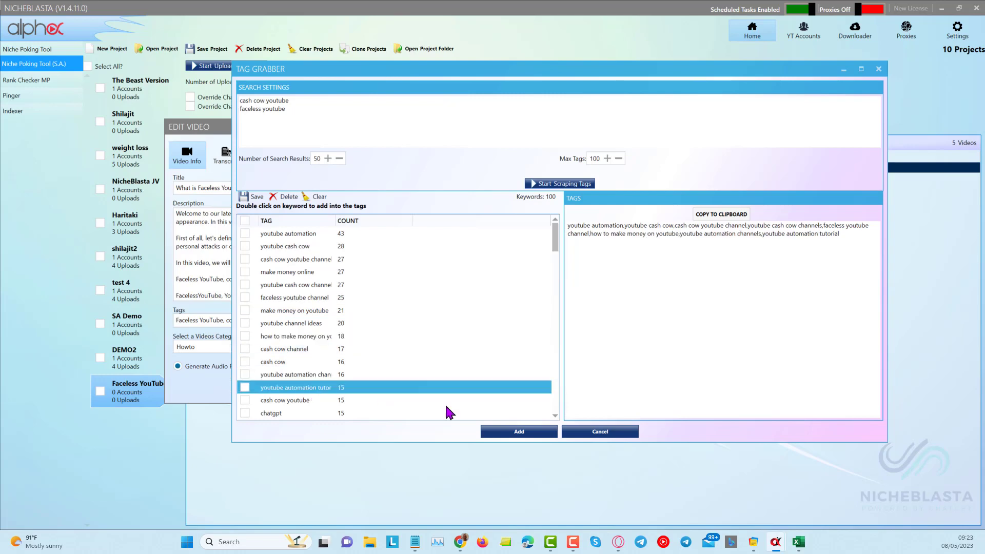
left_click(529, 433)
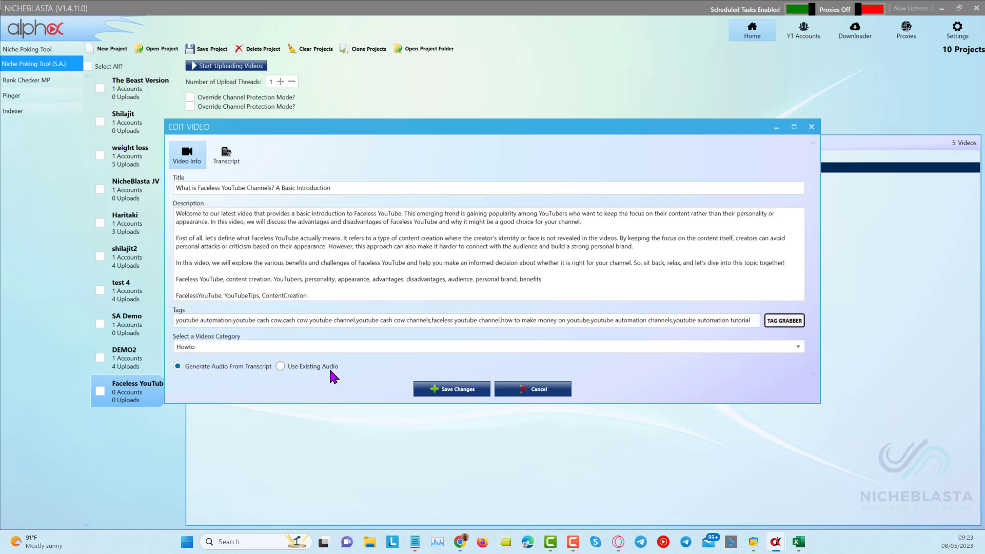
Show the first video's 1065-character transcript and the Inbuilt Improvement Prompts list.
left_click(226, 161)
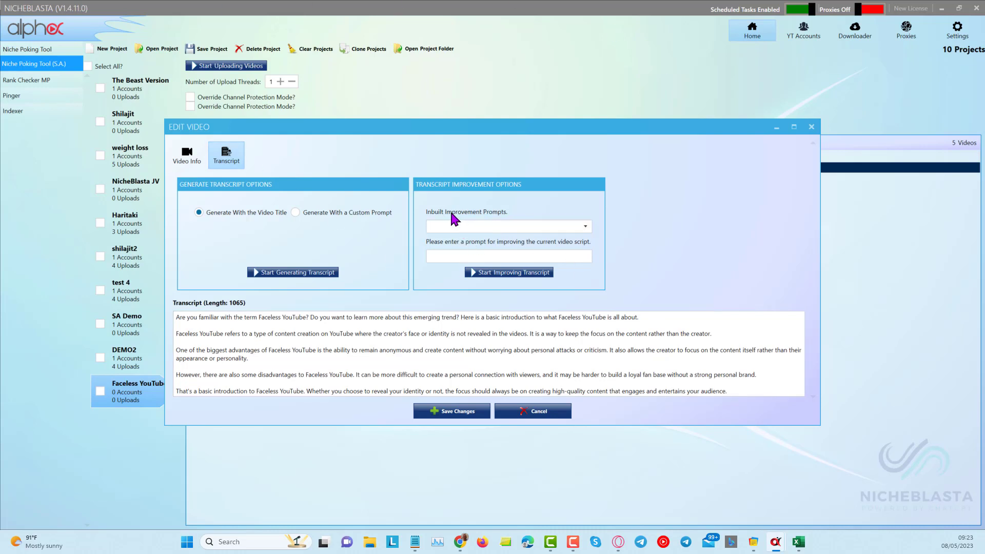
left_click(584, 227)
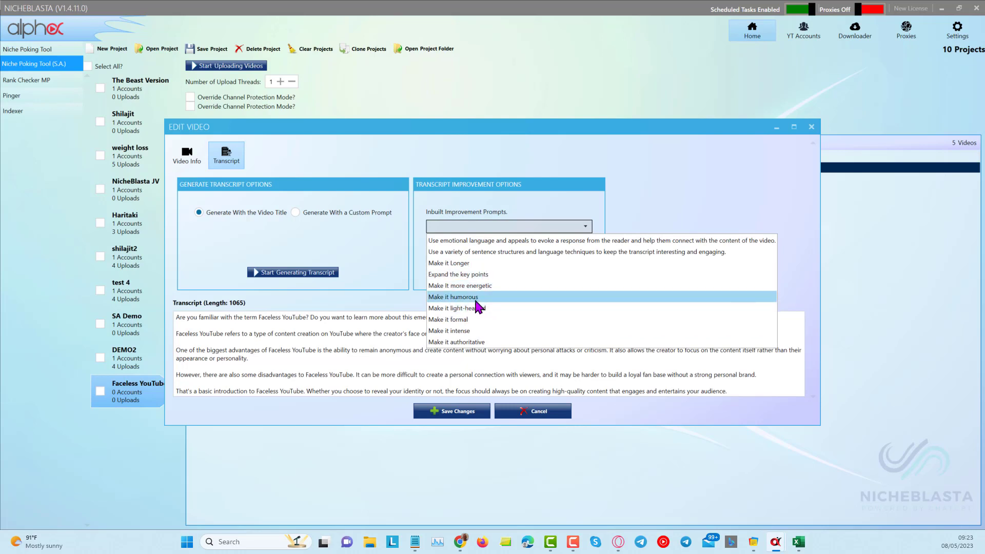
Lengthen the transcript to 1207 characters with Make it Longer and save the video.
left_click(458, 263)
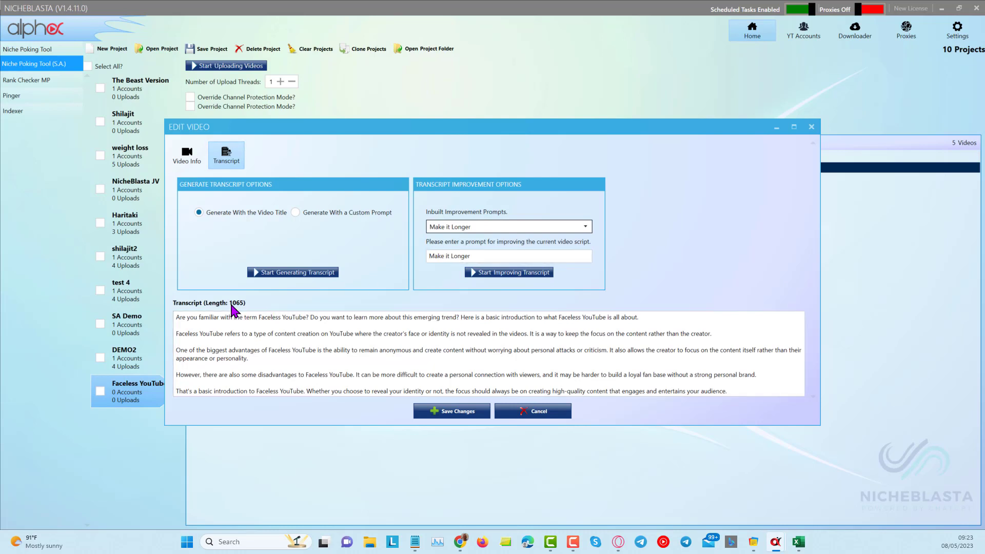
left_click(517, 275)
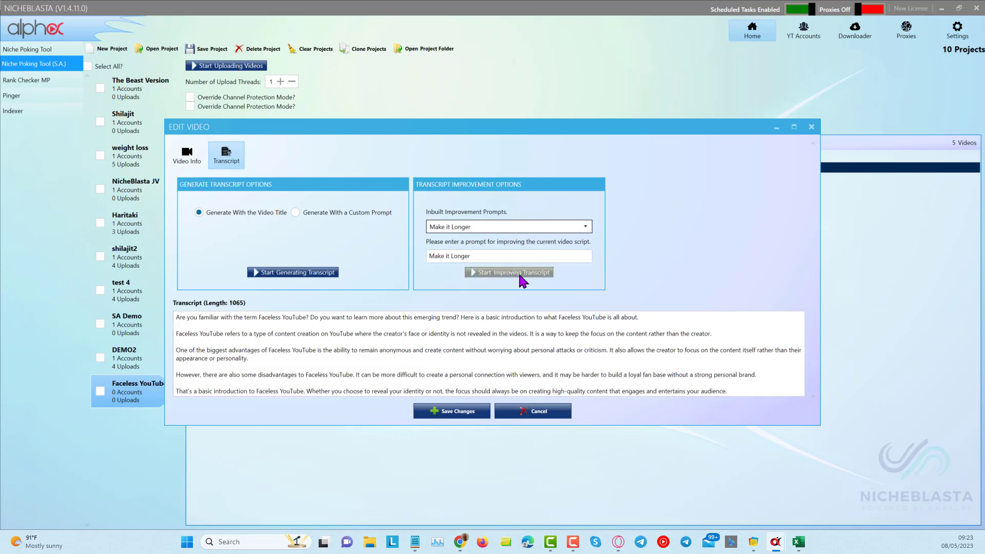
left_click(508, 273)
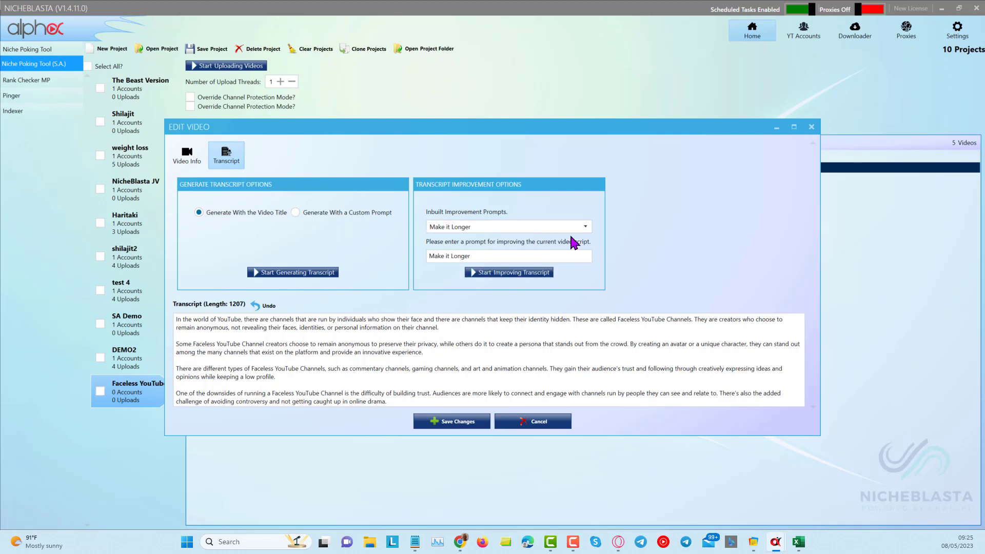
left_click(456, 425)
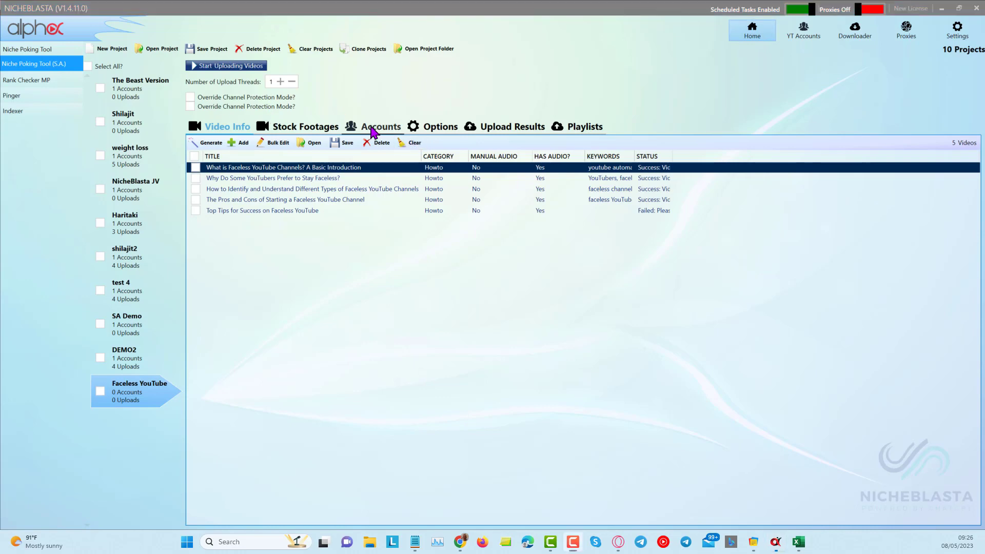
Check the project's empty Accounts tab and the YT Accounts page, then bring up the 58-account import list.
left_click(375, 128)
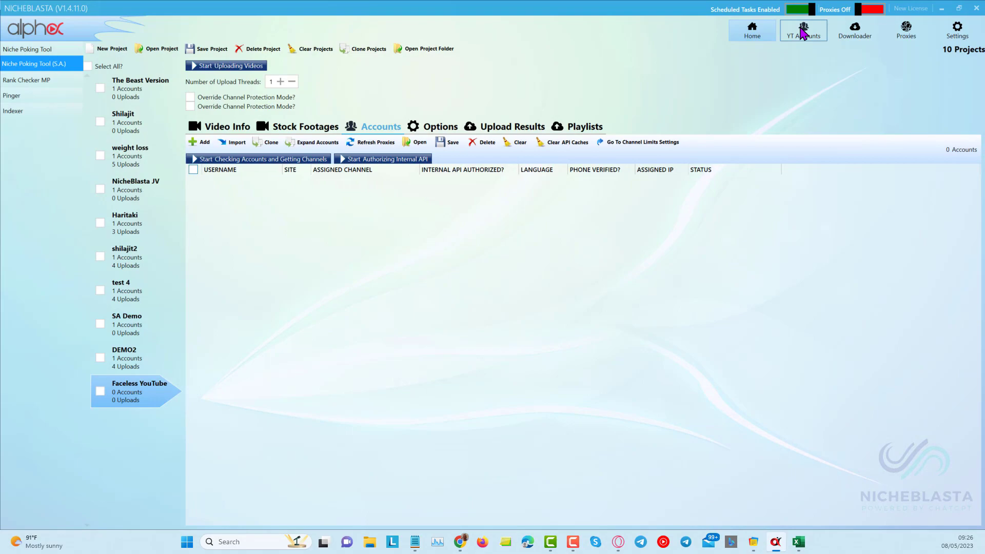
left_click(804, 30)
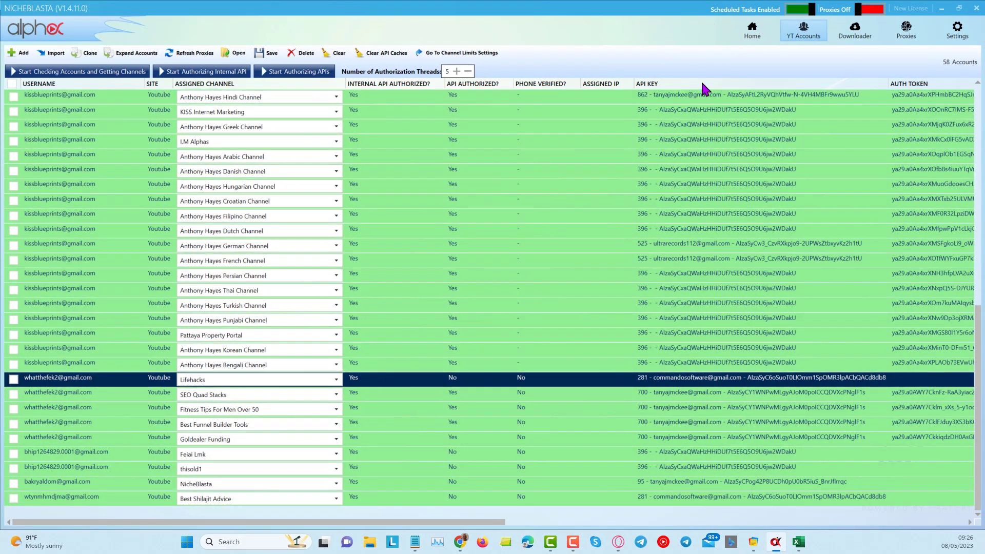
left_click(753, 34)
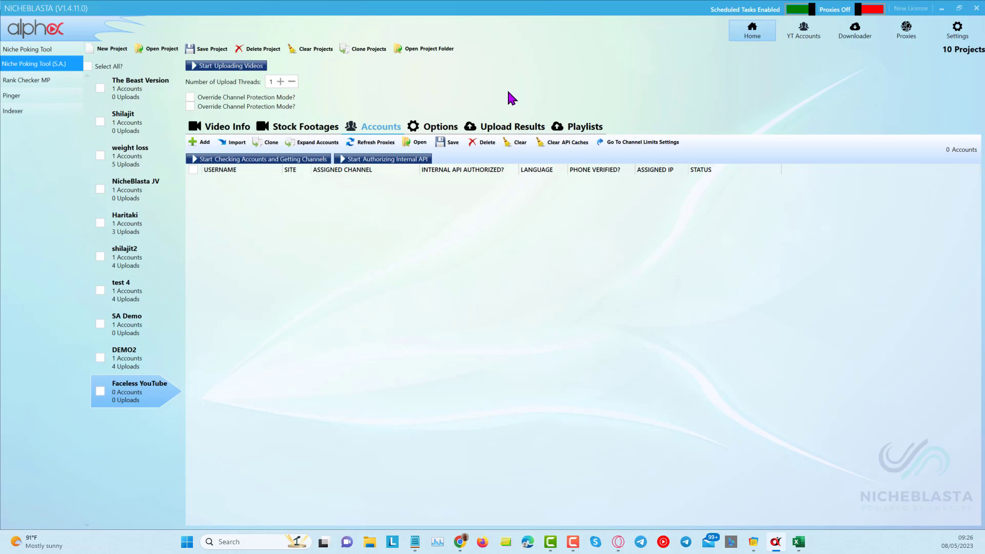
left_click(233, 147)
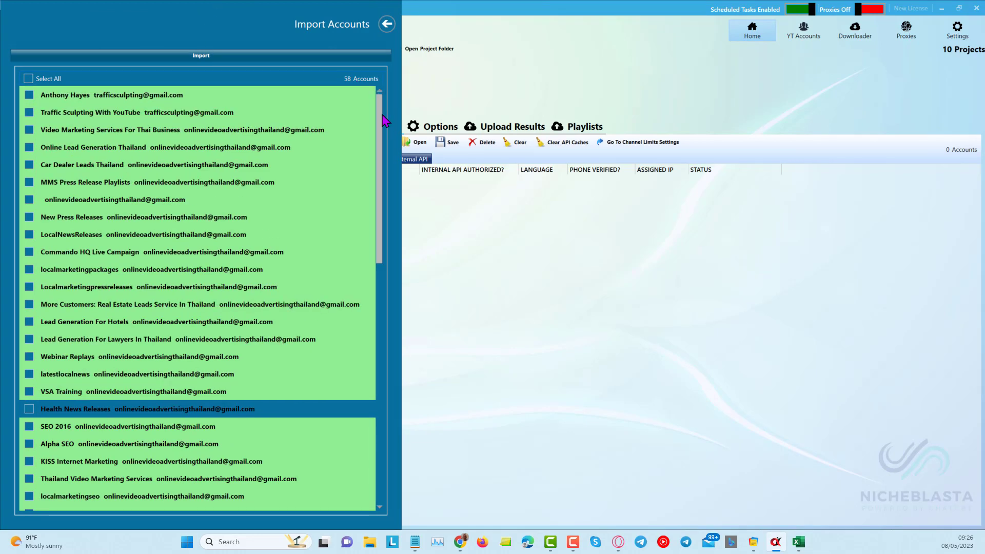
Import the ticked NicheBlasta account, confirm with OK, and start uploading the project's videos.
left_click_drag(382, 119, 374, 368)
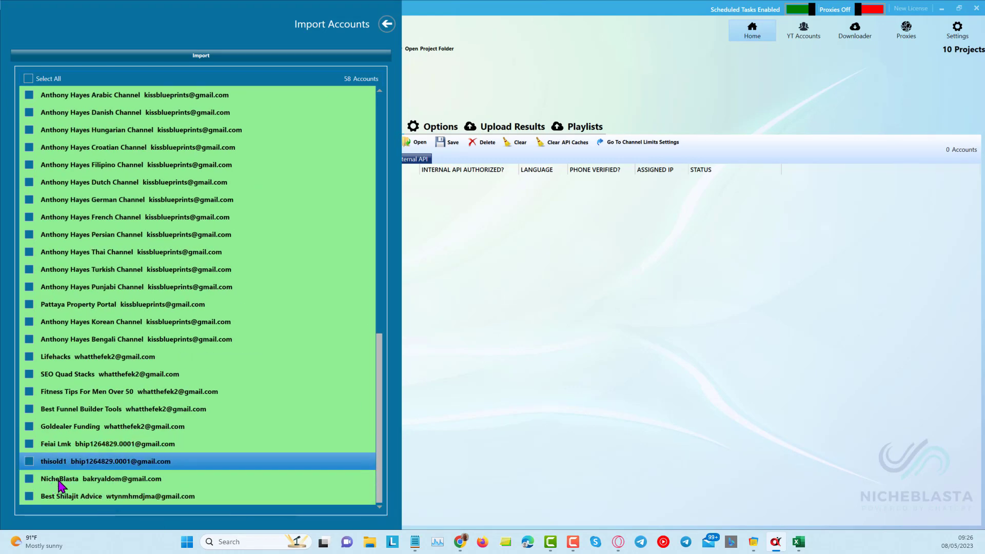
left_click(28, 480)
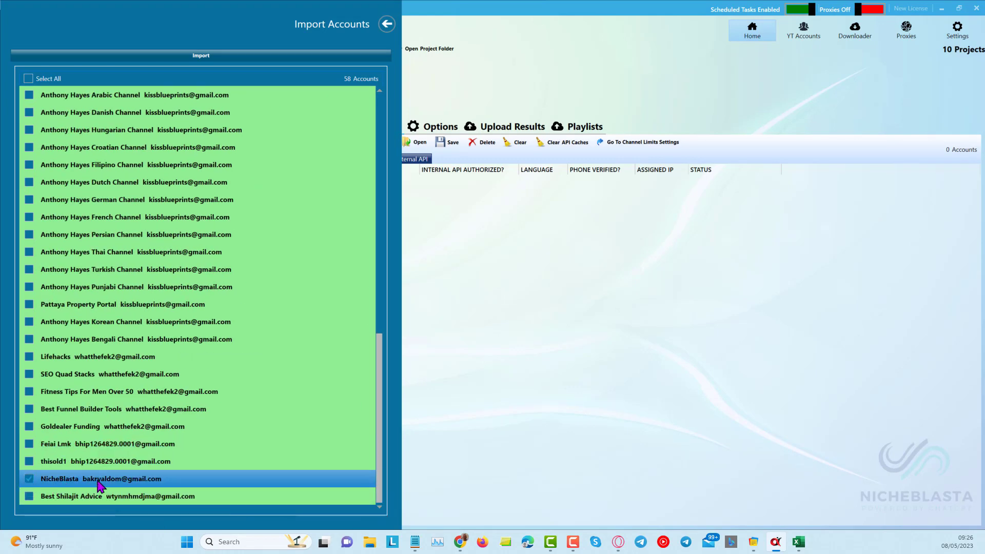
left_click(201, 57)
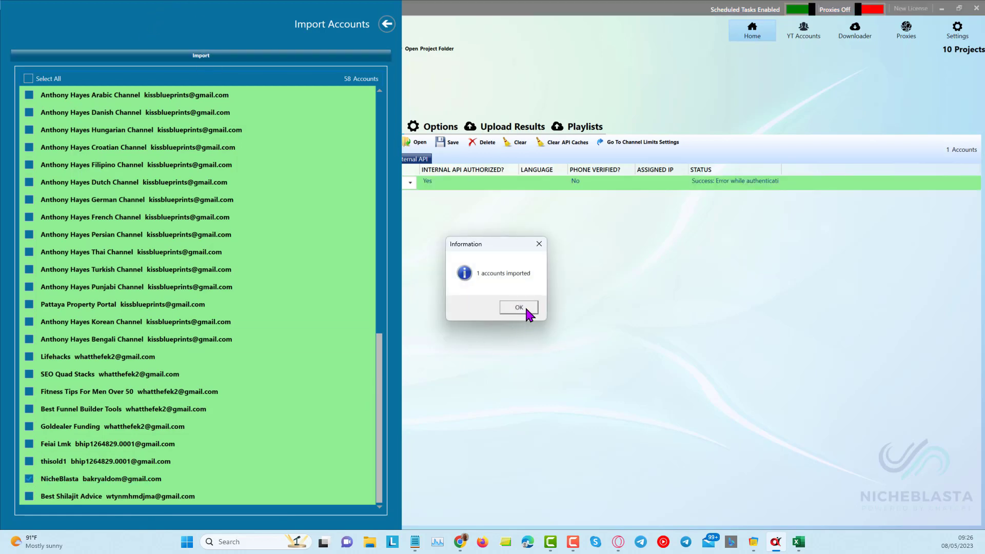
left_click(525, 310)
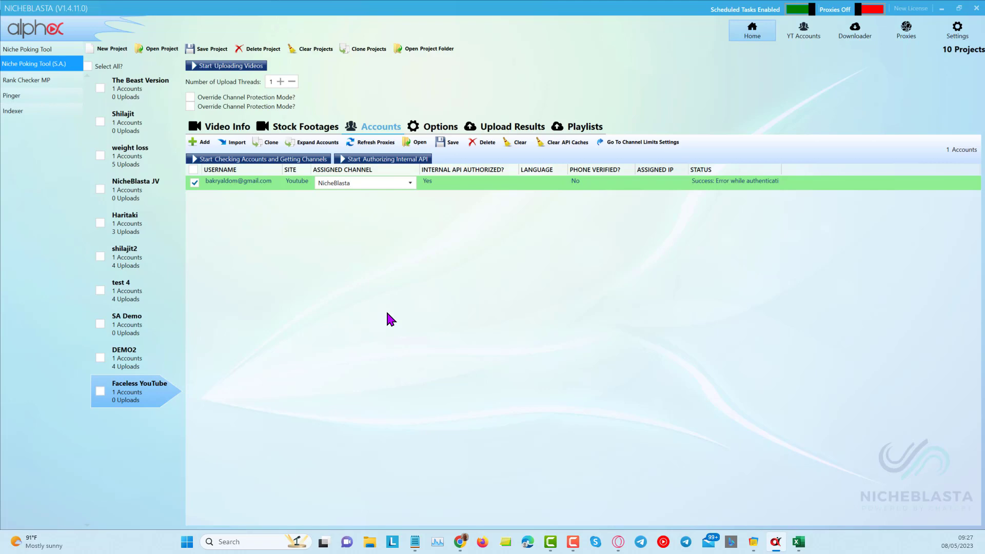
left_click(214, 65)
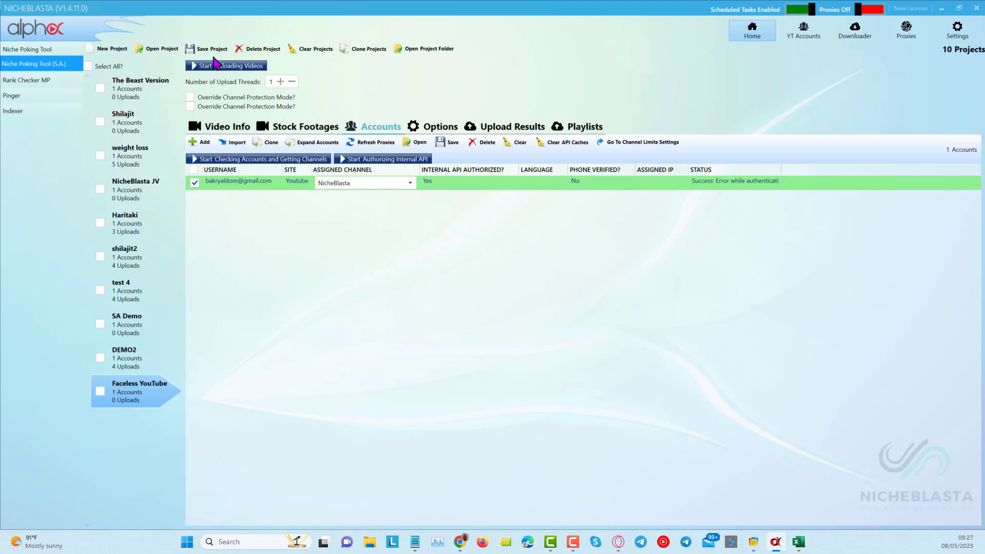